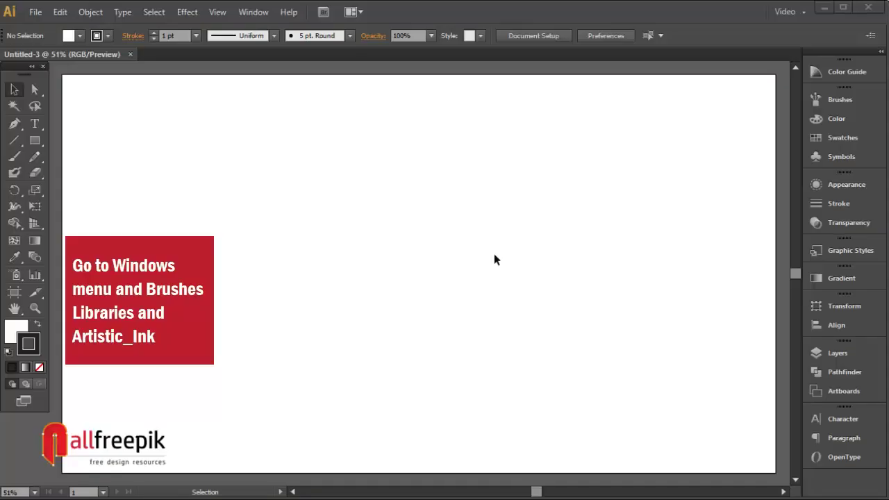
Open the Artistic_Ink brush library and keep its panel expanded beside the artboard.
left_click(254, 13)
mouse_move(325, 414)
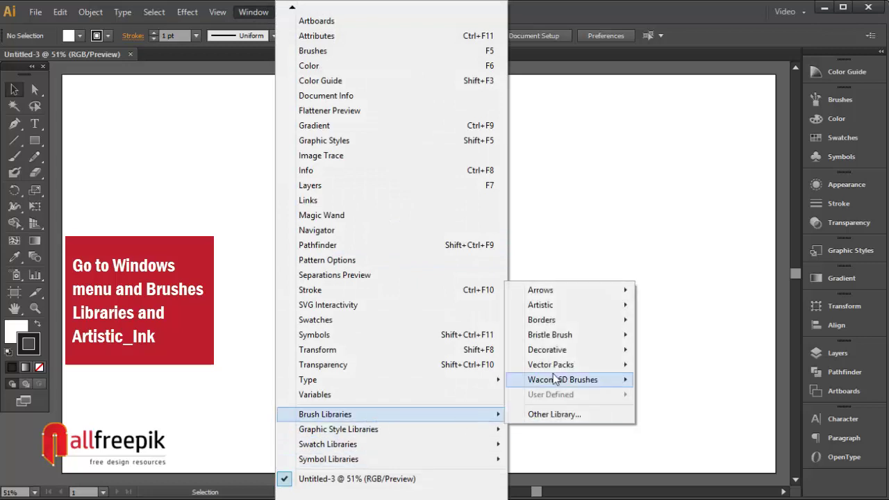
mouse_move(541, 305)
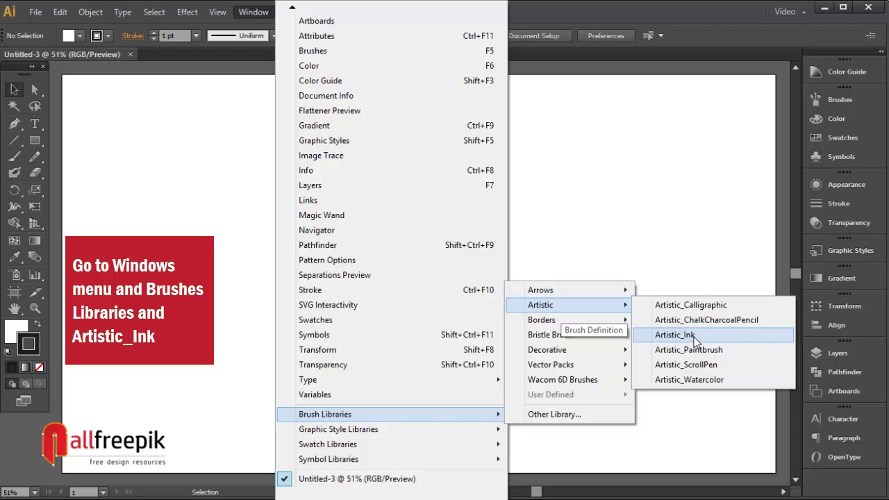
left_click(696, 339)
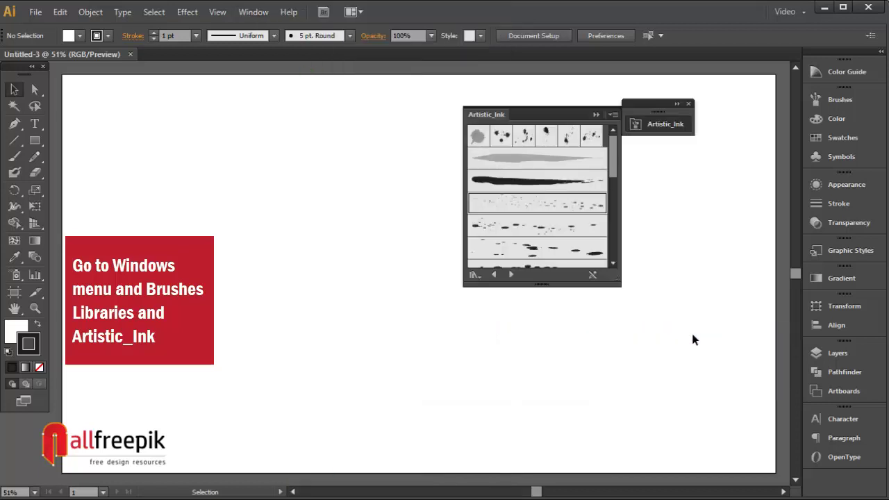
left_click(635, 124)
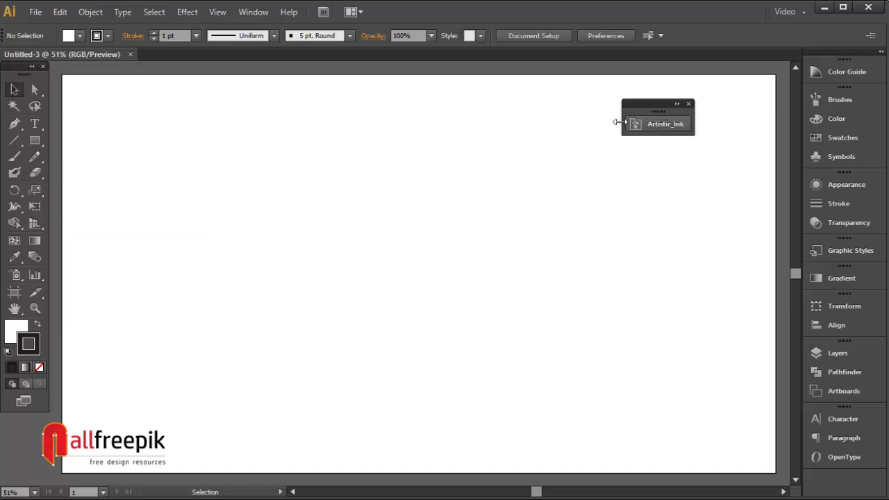
left_click_drag(654, 114, 700, 124)
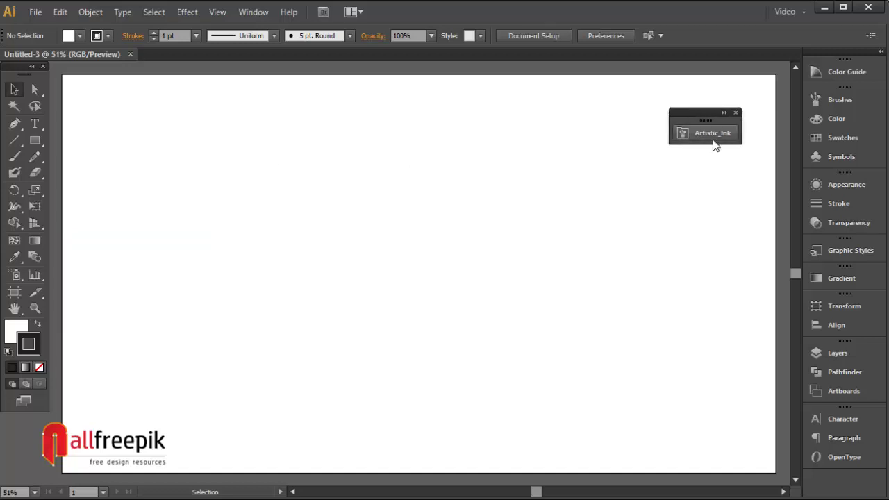
left_click(715, 144)
left_click(714, 141)
left_click(715, 143)
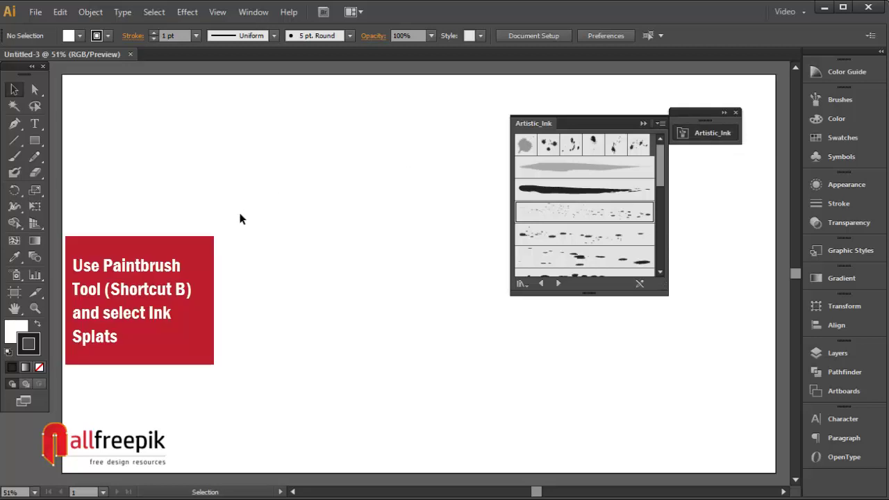
Set up the Paintbrush with an orange stroke and the Ink Splats brush.
left_click(14, 156)
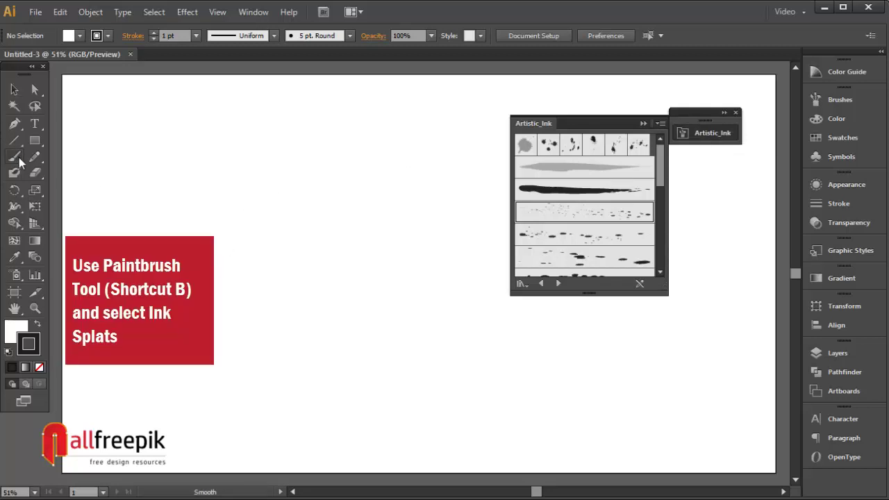
left_click(108, 36)
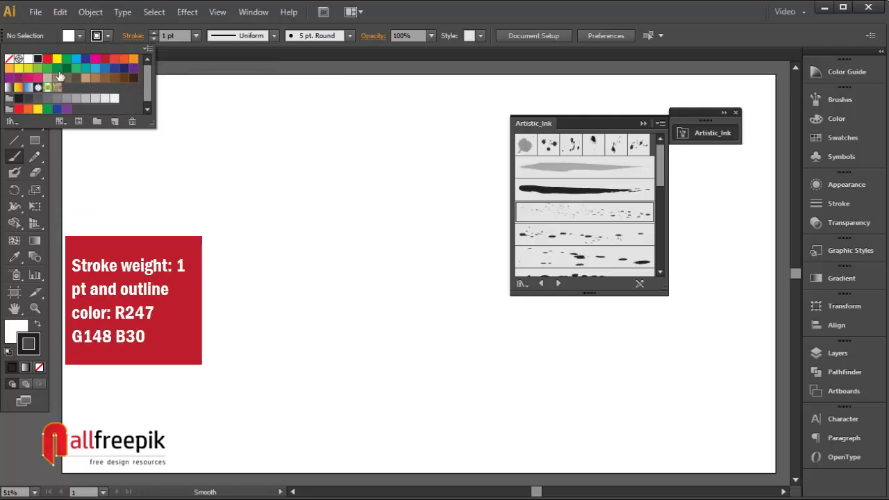
left_click(134, 59)
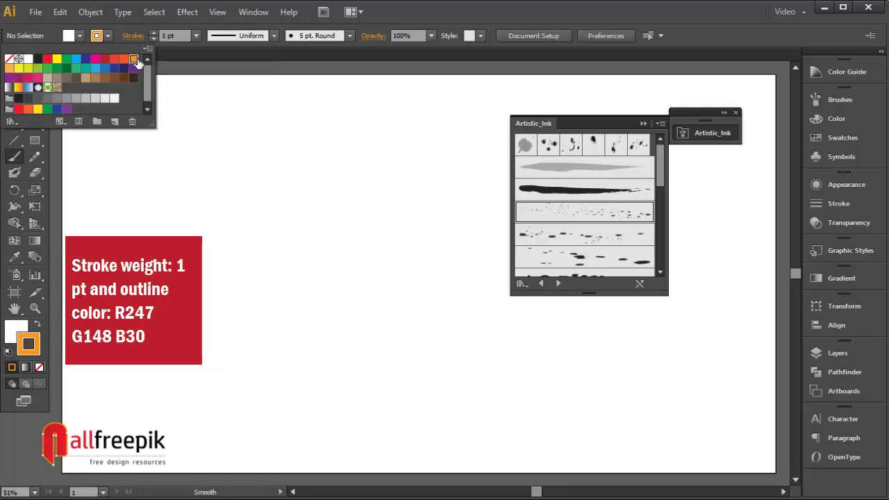
left_click(447, 20)
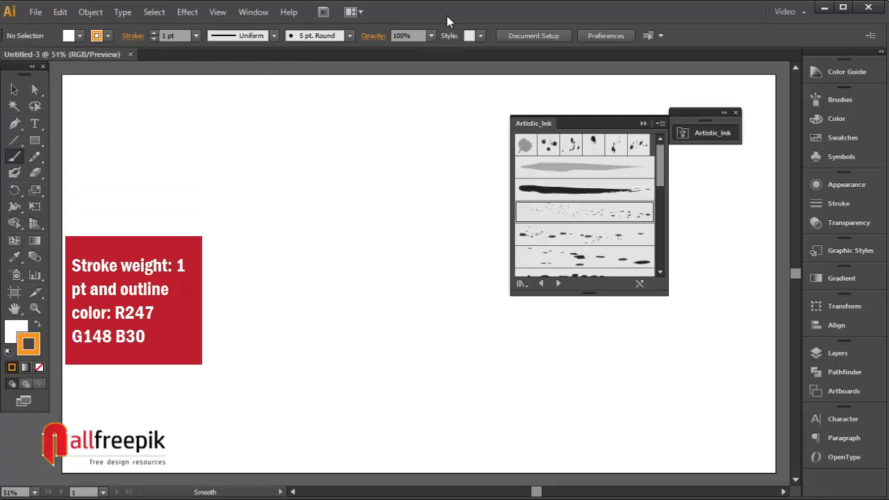
left_click(548, 144)
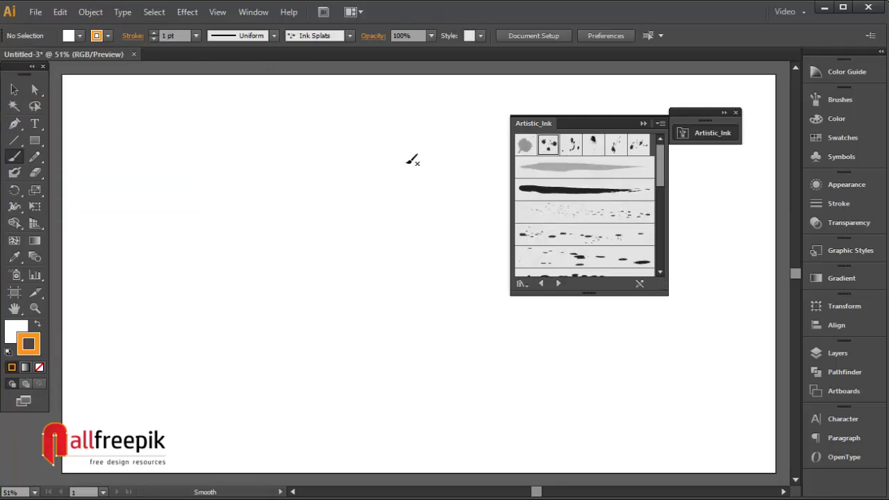
Paint a dense orange Ink Splats cluster and scatter Ink Spots around it.
left_click_drag(262, 192, 261, 195)
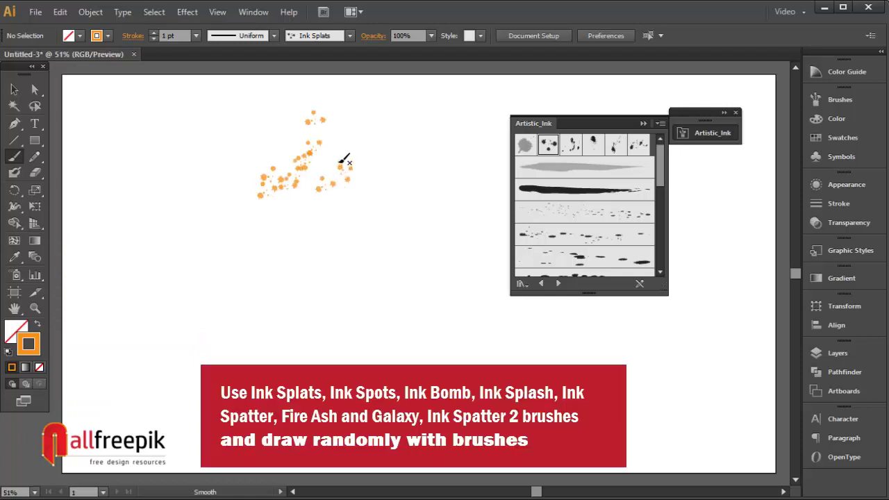
left_click_drag(357, 162, 350, 194)
mouse_move(280, 230)
left_mouse_down()
mouse_move(292, 199)
mouse_move(348, 167)
mouse_move(297, 222)
mouse_move(321, 141)
mouse_move(288, 175)
mouse_move(312, 185)
mouse_move(256, 180)
mouse_move(324, 199)
mouse_move(304, 175)
mouse_move(308, 230)
mouse_move(276, 222)
mouse_move(357, 184)
mouse_move(346, 164)
mouse_move(299, 196)
mouse_move(337, 148)
mouse_move(342, 192)
mouse_move(317, 192)
mouse_move(317, 155)
mouse_move(312, 175)
mouse_move(327, 193)
mouse_move(316, 200)
left_mouse_up()
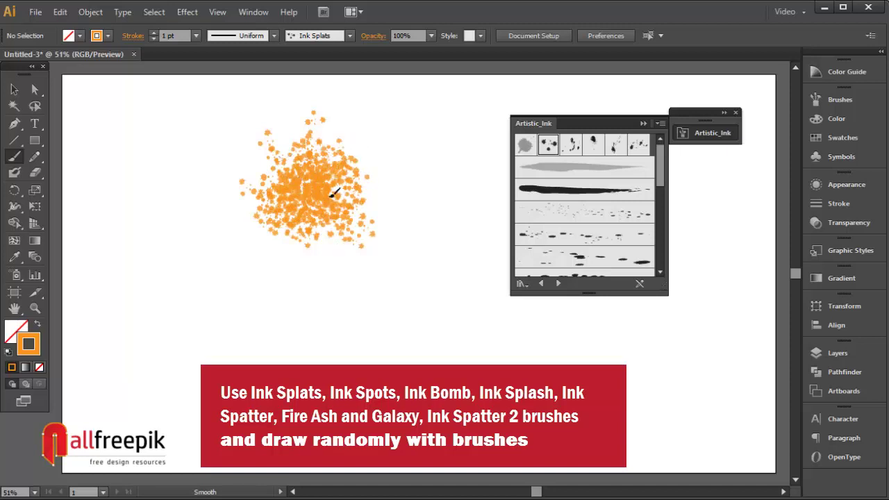
left_click(572, 144)
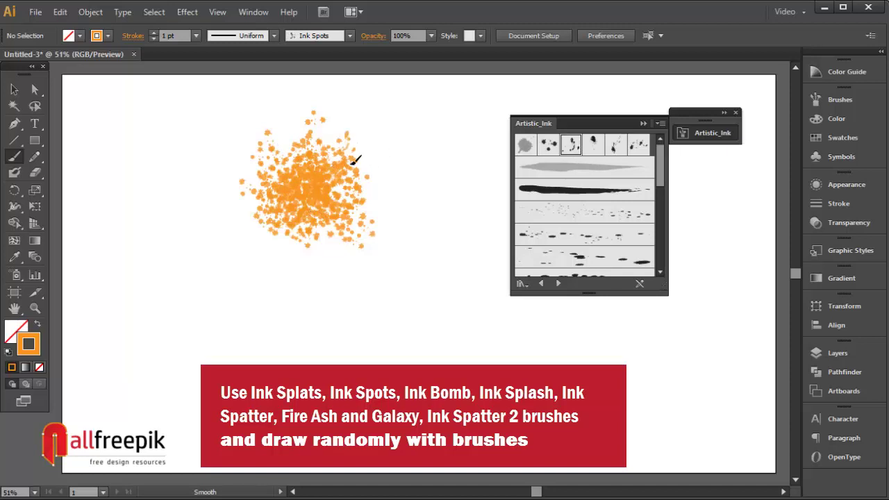
mouse_move(353, 191)
left_mouse_down()
mouse_move(407, 193)
mouse_move(341, 278)
mouse_move(294, 224)
mouse_move(267, 235)
mouse_move(241, 219)
mouse_move(317, 193)
mouse_move(338, 228)
mouse_move(289, 129)
left_mouse_up()
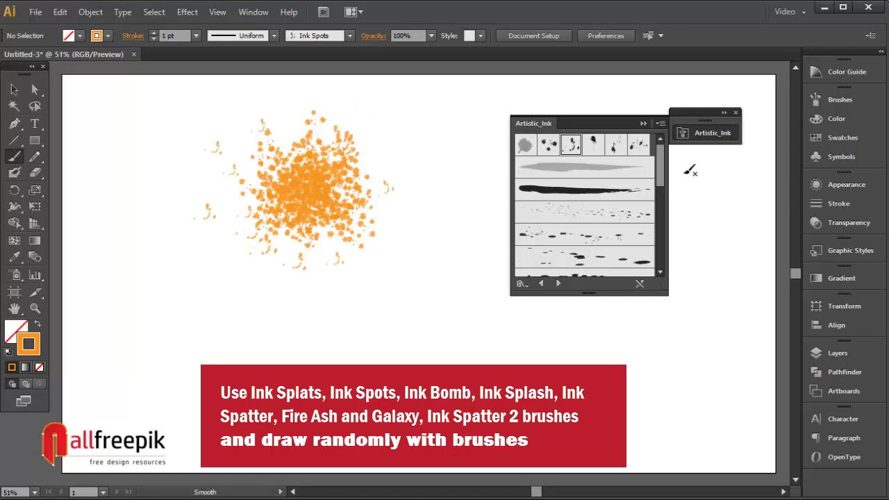
Layer orange Ink Bomb blobs, Ink Splash marks and Ink Spatter 1 dots over the cluster.
left_click(594, 144)
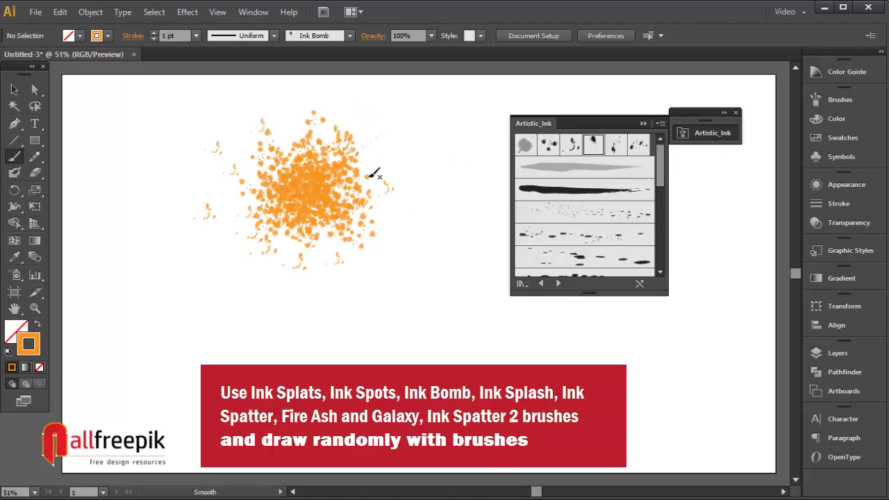
left_click_drag(370, 177, 341, 192)
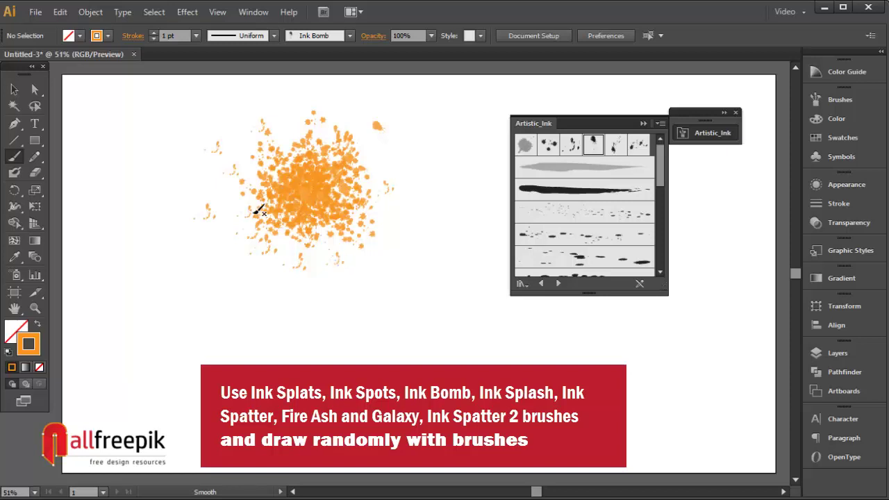
mouse_move(275, 216)
left_mouse_down()
mouse_move(235, 192)
mouse_move(281, 146)
mouse_move(388, 209)
left_mouse_up()
left_click(615, 145)
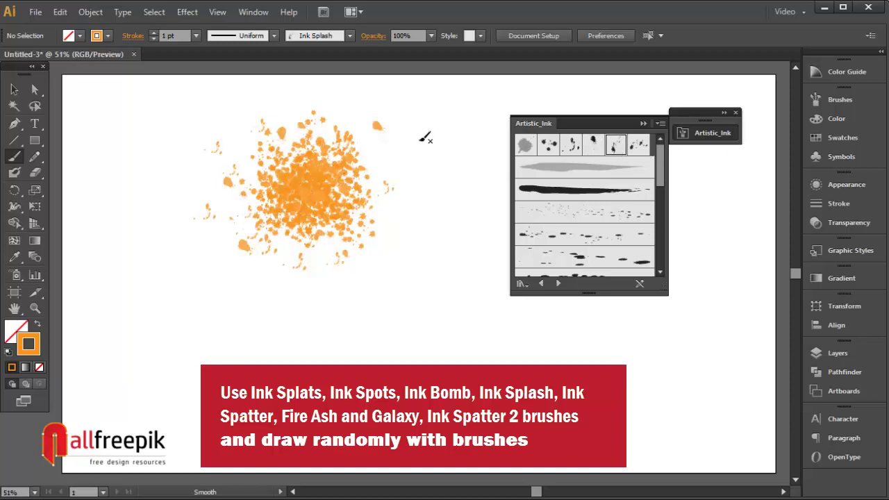
mouse_move(312, 177)
left_mouse_down()
mouse_move(333, 197)
mouse_move(264, 274)
left_mouse_up()
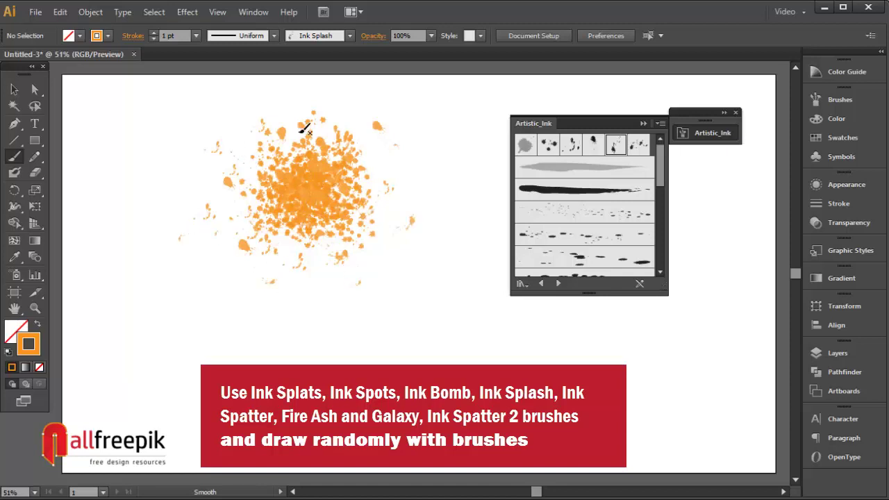
left_click_drag(288, 111, 394, 175)
left_click(638, 144)
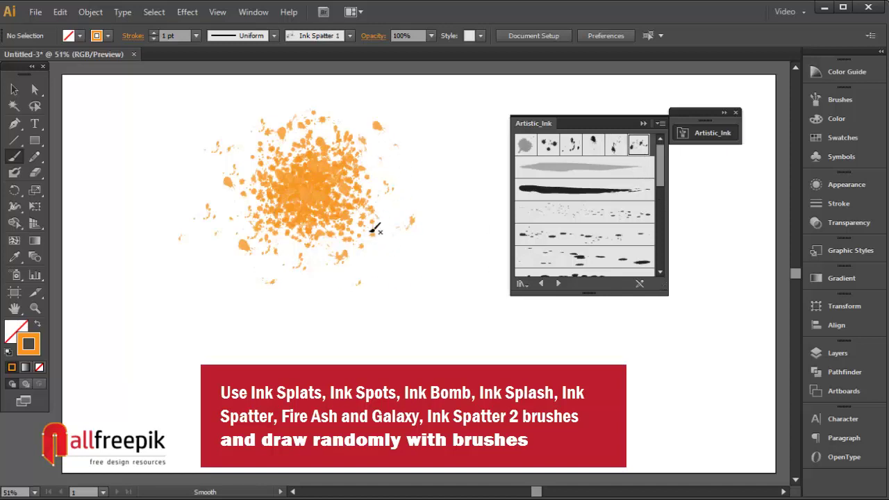
mouse_move(353, 294)
left_mouse_down()
mouse_move(308, 260)
mouse_move(292, 185)
mouse_move(338, 189)
mouse_move(287, 208)
mouse_move(327, 149)
mouse_move(283, 116)
mouse_move(255, 163)
mouse_move(379, 250)
mouse_move(394, 207)
left_mouse_up()
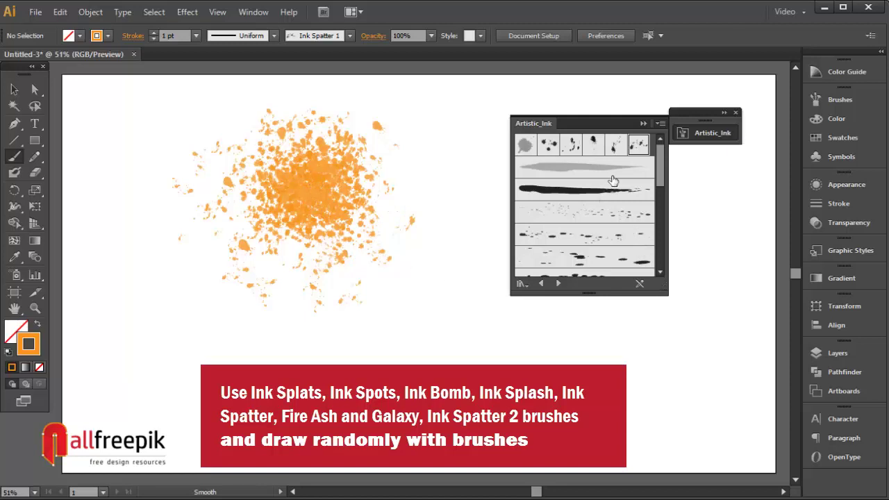
Sweep fine orange spatter around the splat using three more spatter brushes.
left_click(621, 214)
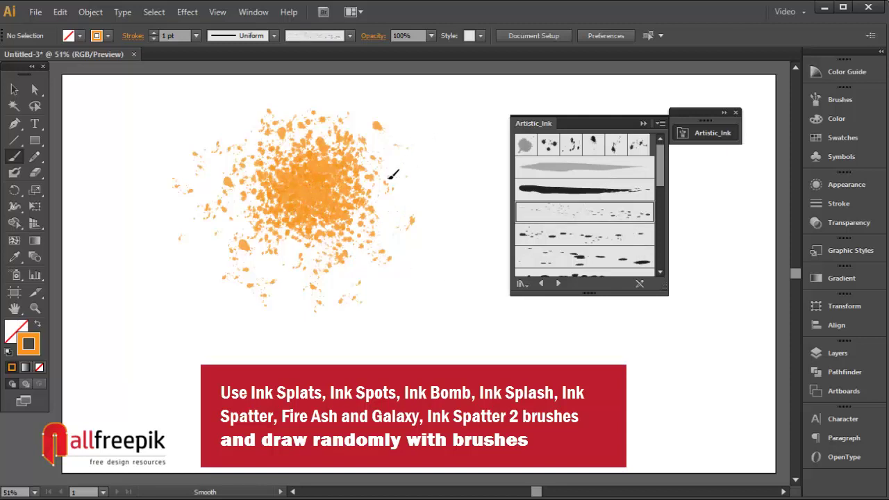
mouse_move(370, 293)
left_mouse_down()
mouse_move(341, 242)
mouse_move(347, 180)
left_mouse_up()
left_click(604, 234)
mouse_move(459, 153)
left_mouse_down()
mouse_move(439, 218)
mouse_move(324, 156)
mouse_move(360, 167)
mouse_move(301, 202)
left_mouse_up()
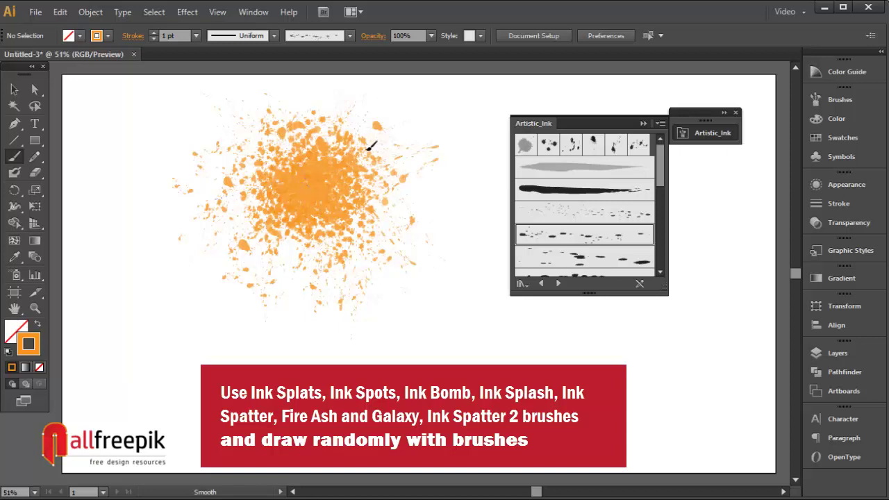
left_click(562, 257)
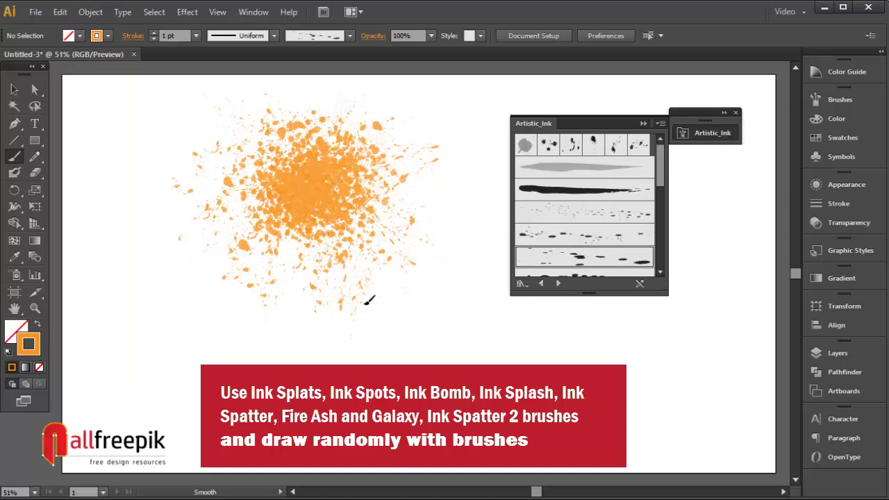
mouse_move(365, 303)
left_mouse_down()
mouse_move(294, 248)
mouse_move(324, 191)
mouse_move(272, 185)
mouse_move(189, 130)
mouse_move(287, 191)
left_mouse_up()
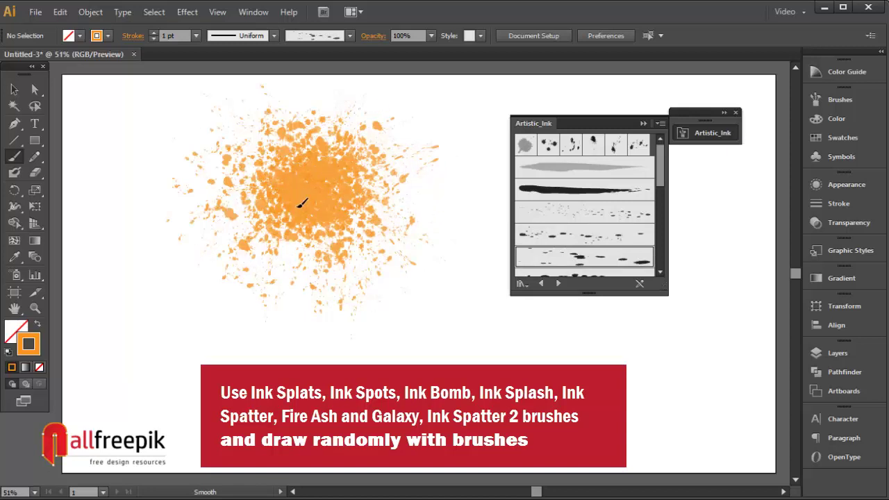
Fill the splat's centre with more orange blobs and add Ink Splats along its left edge.
left_click_drag(411, 192, 341, 205)
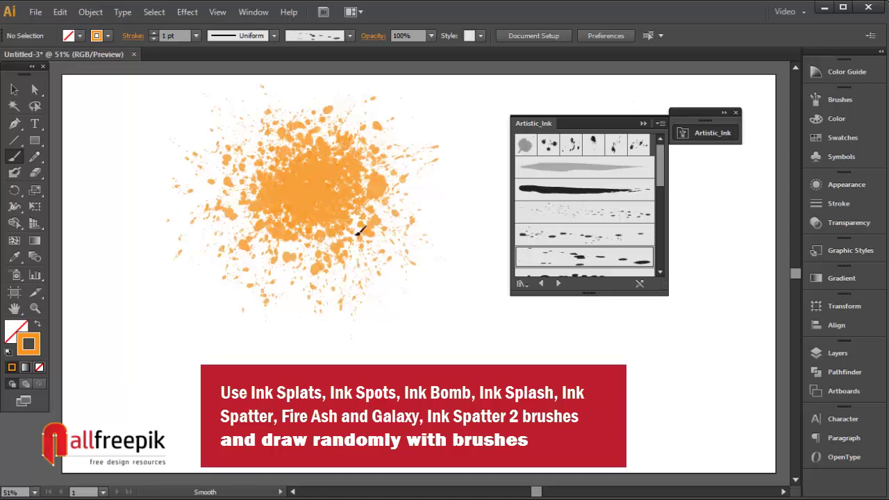
left_click_drag(356, 234, 246, 186)
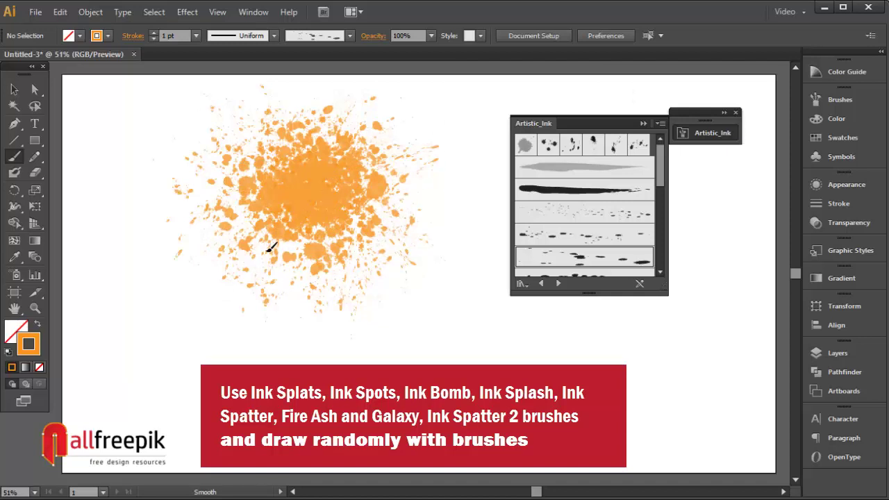
left_click_drag(270, 246, 312, 252)
left_click(550, 146)
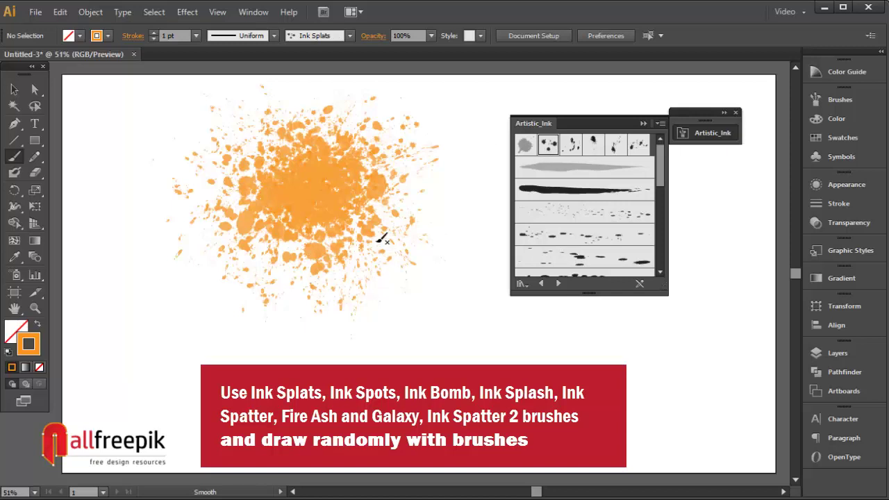
left_click_drag(144, 248, 151, 216)
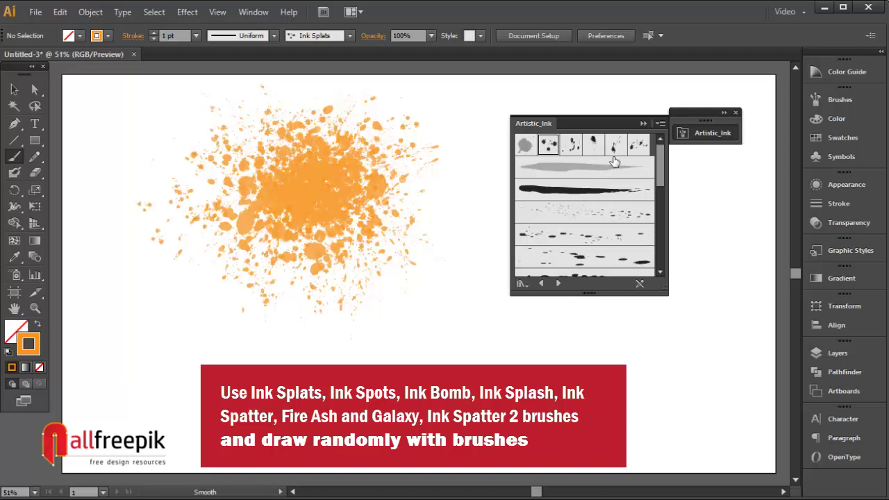
left_click(619, 218)
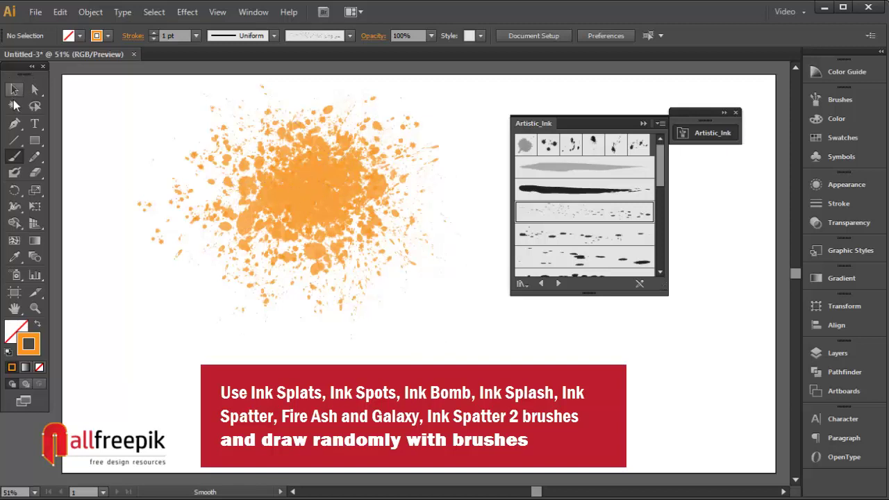
Marquee-select all the orange splatter strokes and group them.
left_click(14, 91)
left_click_drag(120, 110, 452, 347)
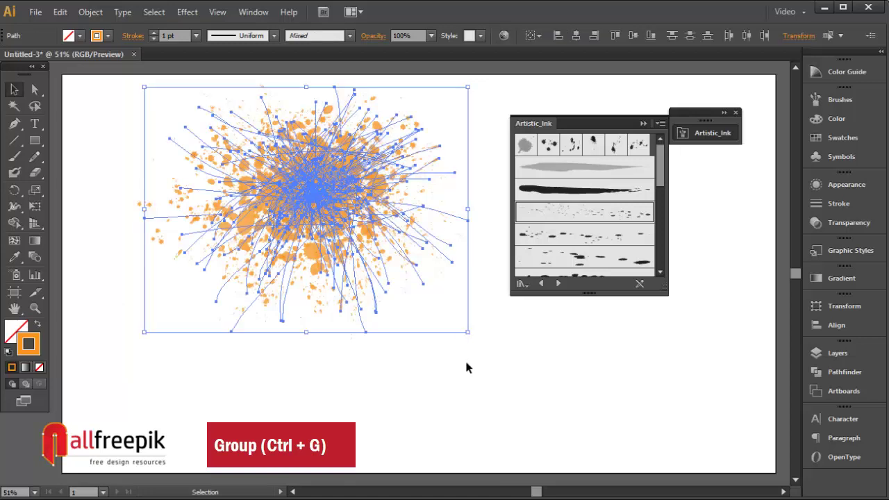
left_click_drag(500, 382, 128, 124)
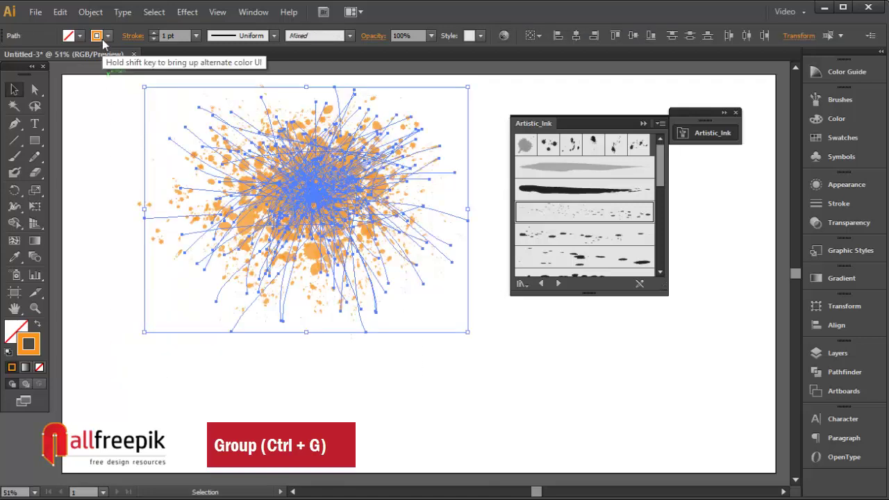
left_click(90, 12)
left_click(108, 62)
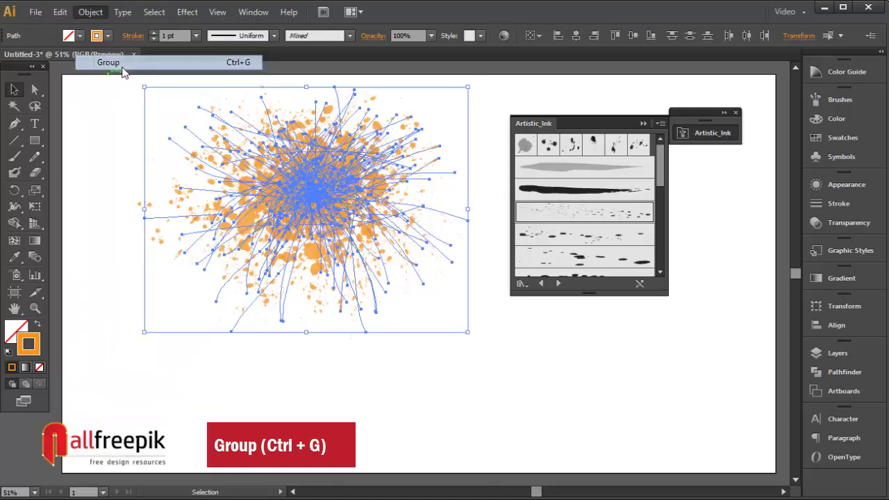
Copy the orange splatter group and paste the copy in front.
left_click(505, 101)
left_click(337, 185)
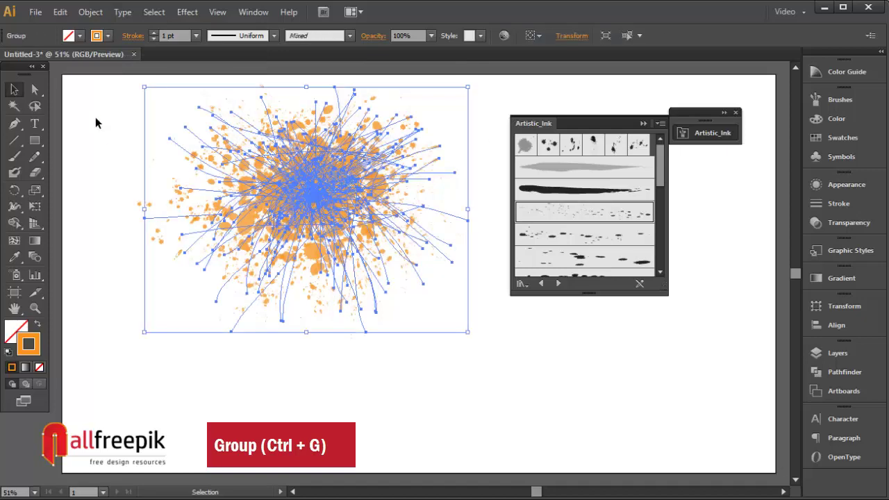
left_click(91, 11)
mouse_move(60, 12)
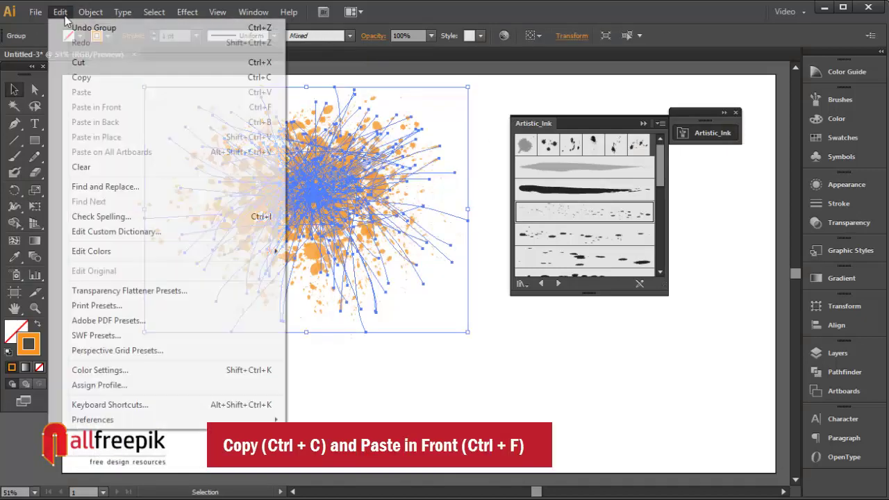
left_click(100, 79)
left_click(61, 12)
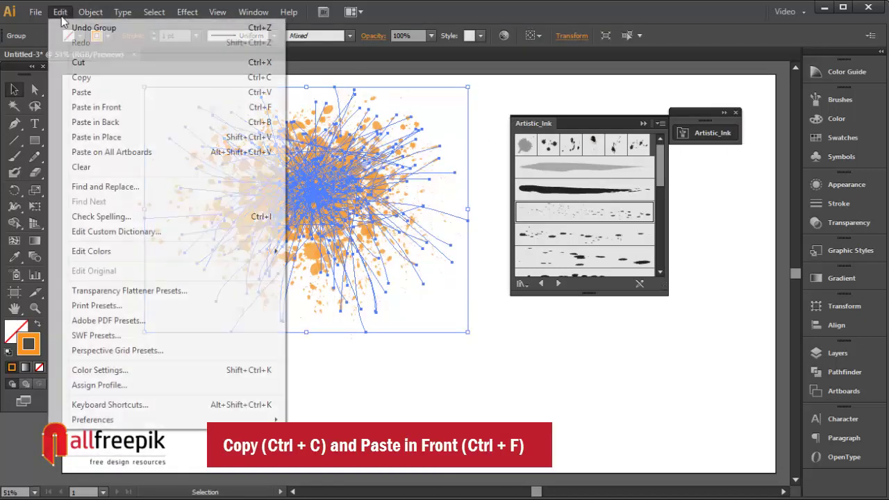
left_click(110, 115)
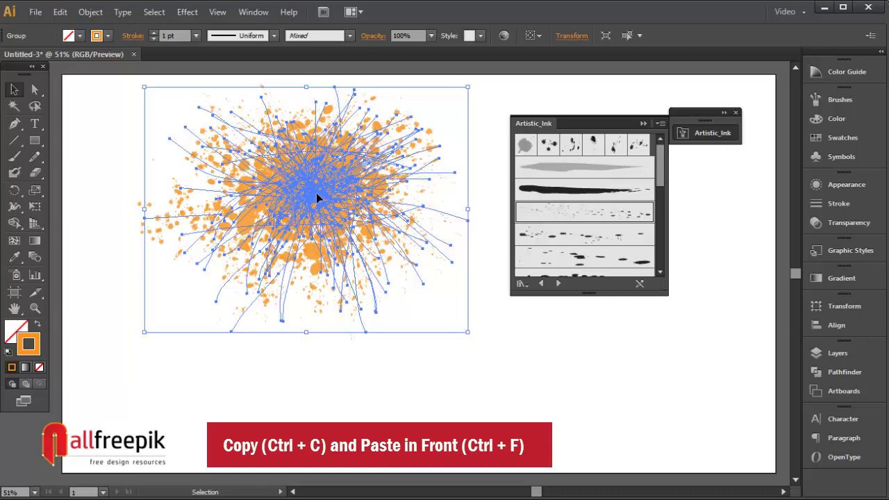
Drag the pasted copy down-right and give its strokes a purple colour.
left_click(417, 293)
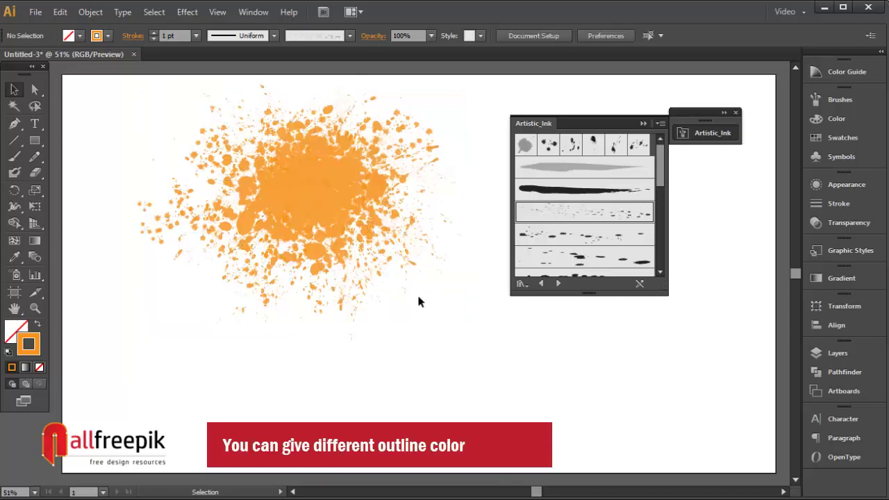
mouse_move(314, 210)
left_mouse_down()
mouse_move(365, 333)
mouse_move(346, 327)
left_mouse_up()
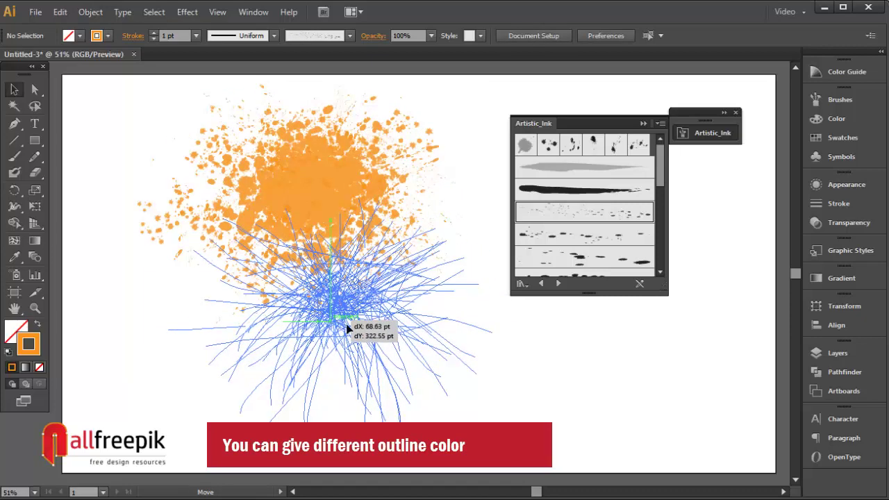
left_click(108, 36)
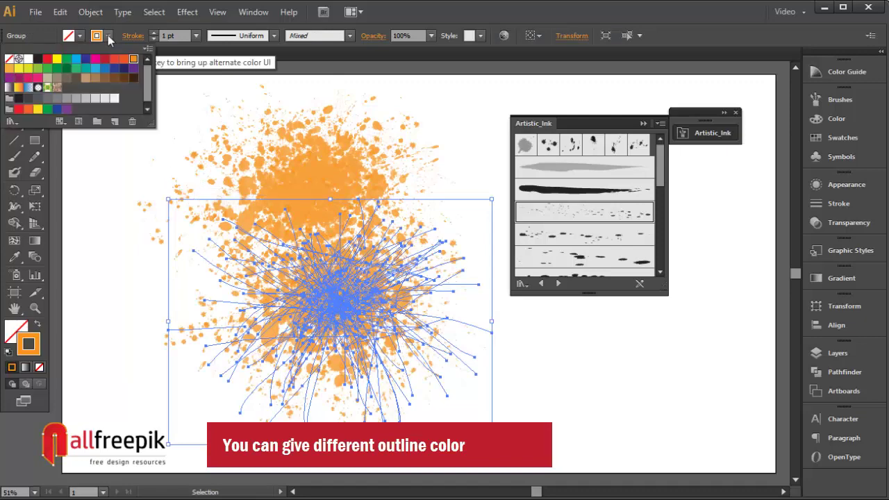
left_click(133, 68)
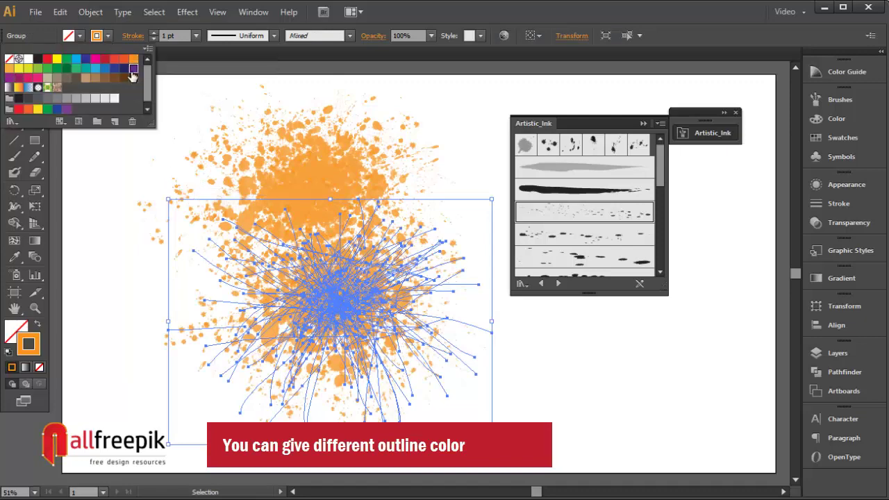
left_click(472, 154)
left_click(455, 178)
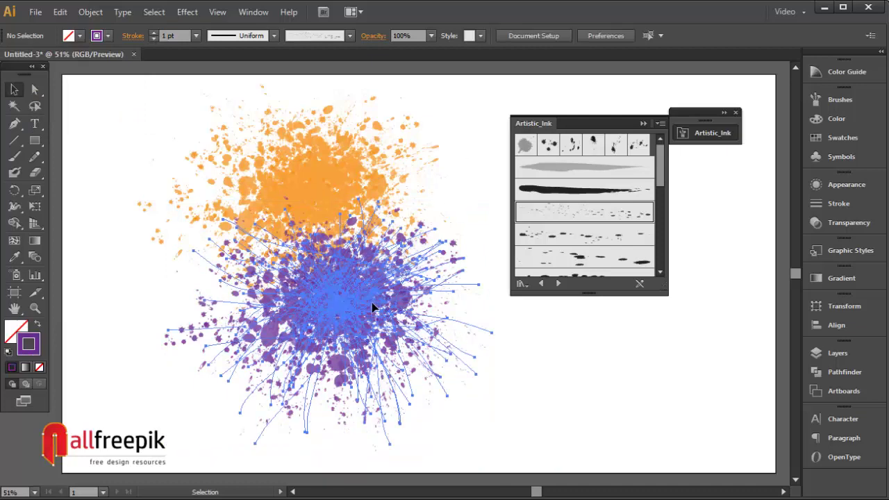
scroll(373, 308, "right", 3)
left_click(243, 279)
Paste a copy in back, move it right, and recolour its strokes teal green.
left_click(61, 12)
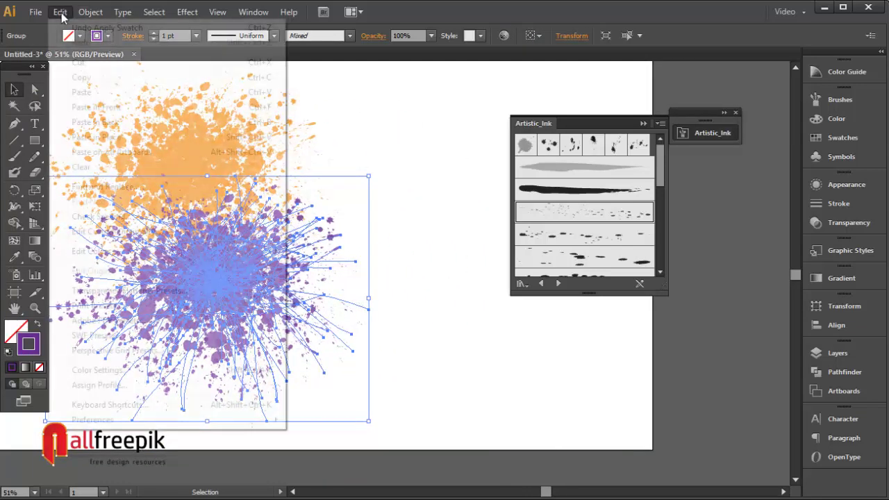
left_click(83, 77)
left_click(60, 12)
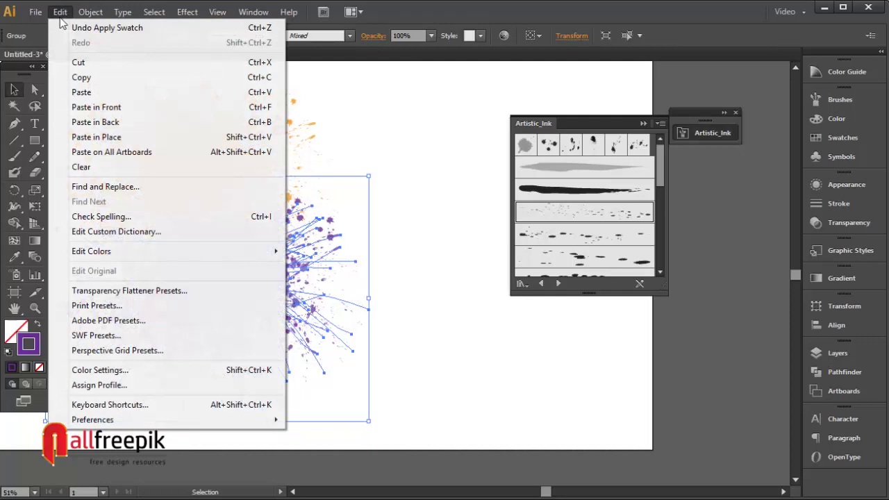
left_click(108, 121)
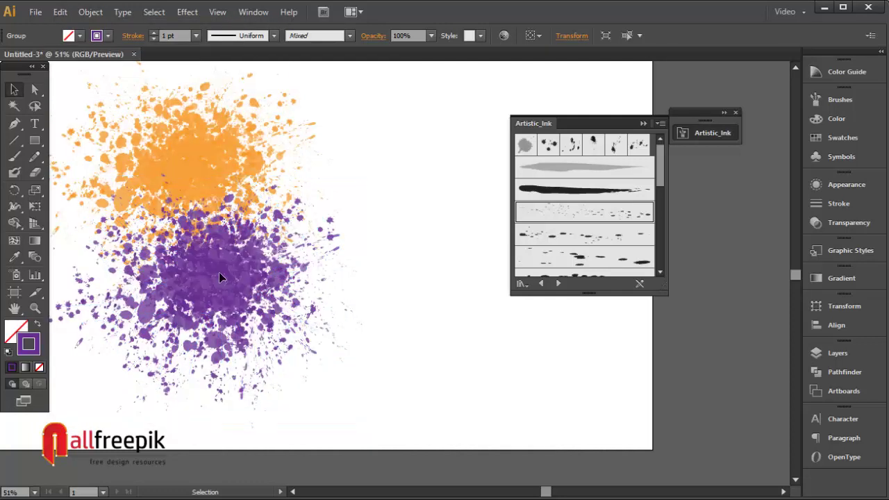
mouse_move(219, 277)
left_mouse_down()
mouse_move(345, 281)
mouse_move(358, 269)
left_mouse_up()
left_click(103, 37)
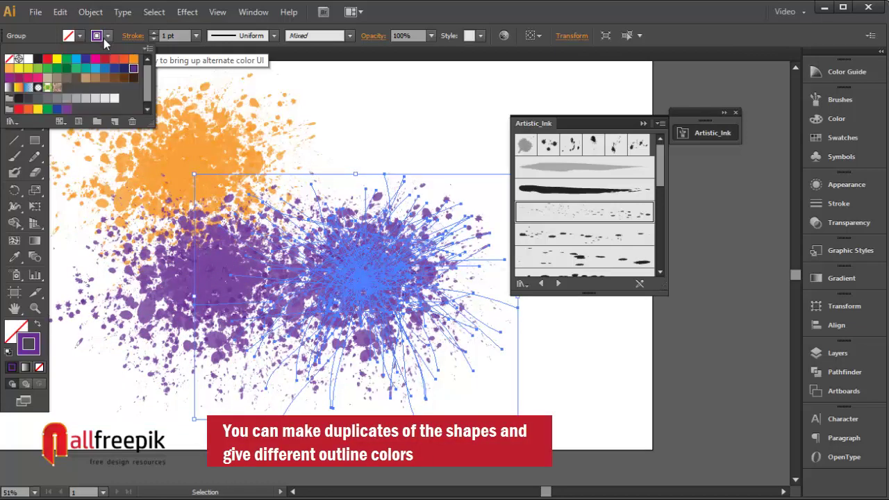
left_click(77, 68)
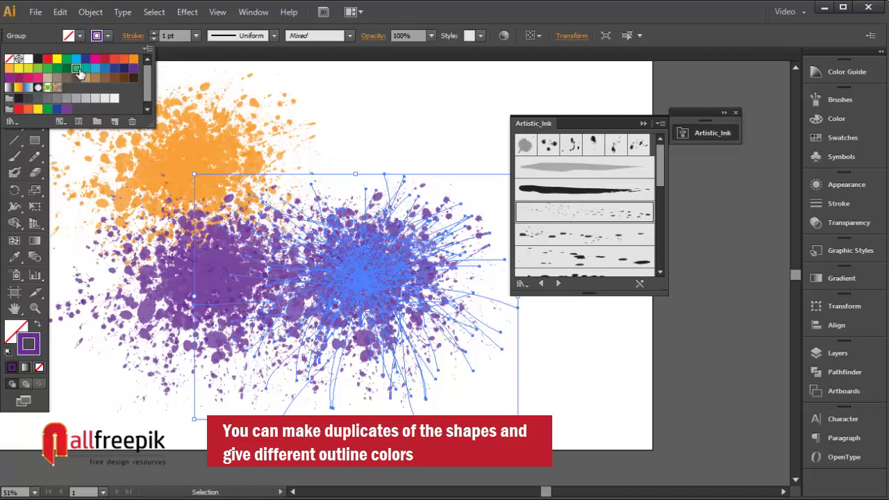
Select all three splatter groups and nudge them down and to the left.
left_click(413, 143)
left_click_drag(456, 114, 201, 259)
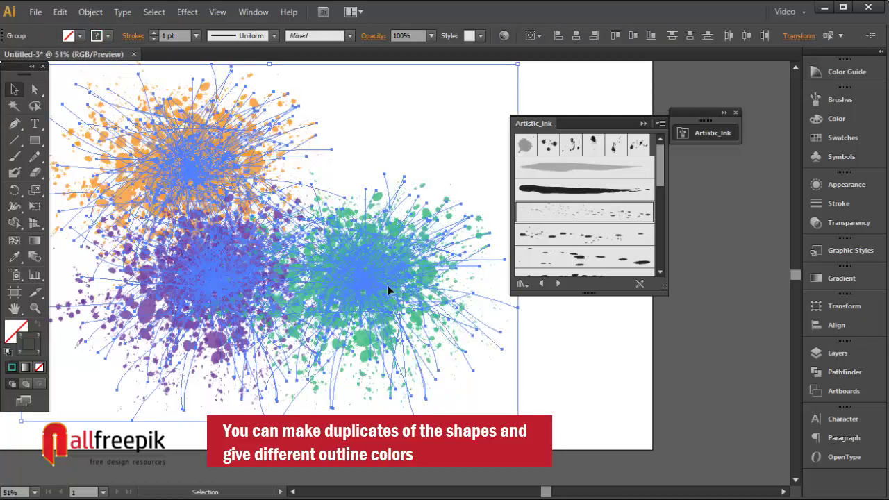
left_click_drag(393, 280, 366, 303)
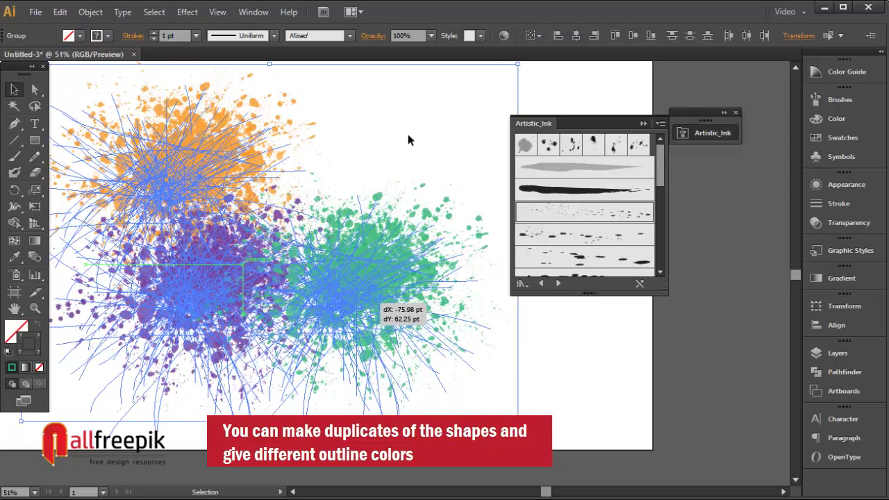
left_click(409, 139)
Duplicate the green splatter in front, move the copy up, and recolour it red.
left_click(359, 287)
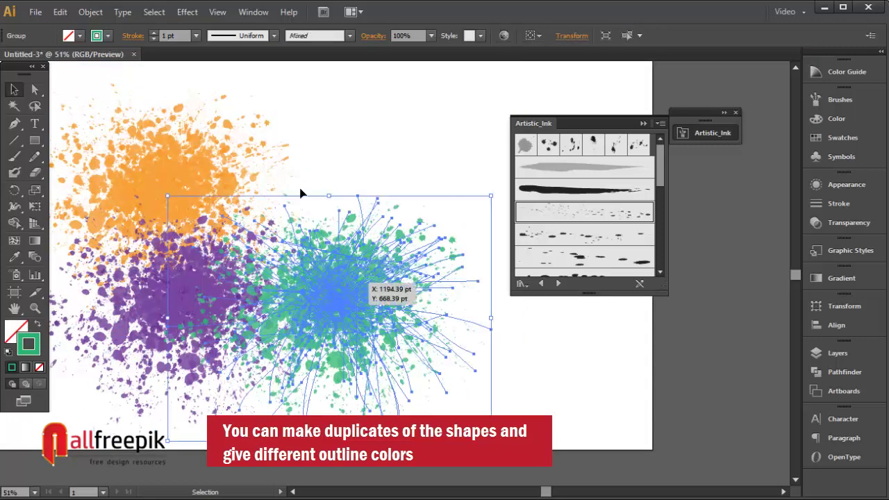
left_click(89, 12)
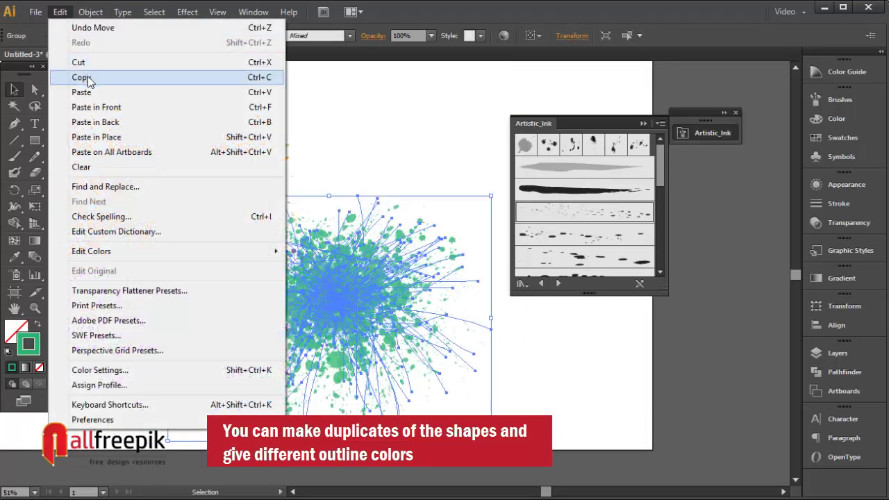
left_click(88, 78)
left_click(60, 11)
left_click(96, 107)
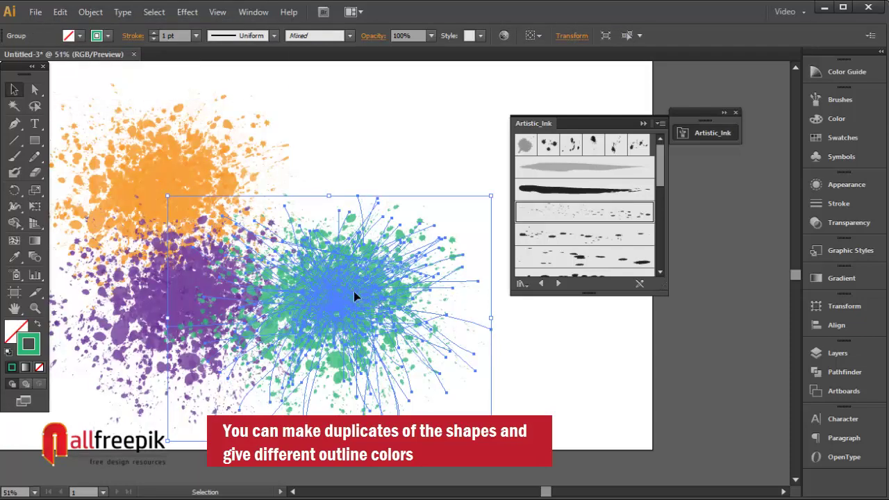
left_click_drag(354, 292, 345, 171)
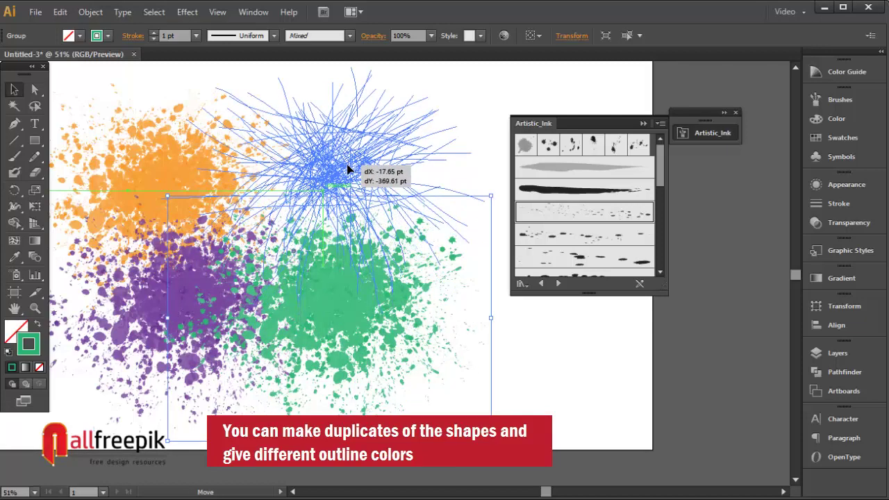
left_click(108, 37)
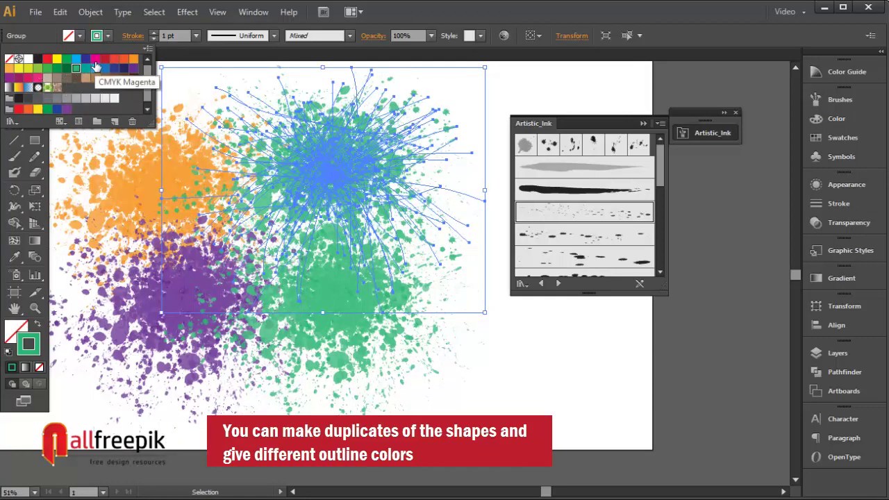
left_click(105, 58)
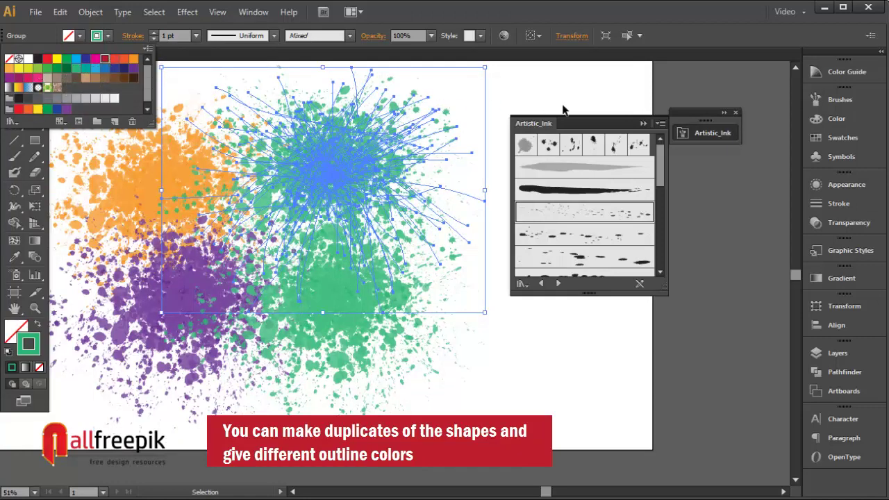
key("Escape")
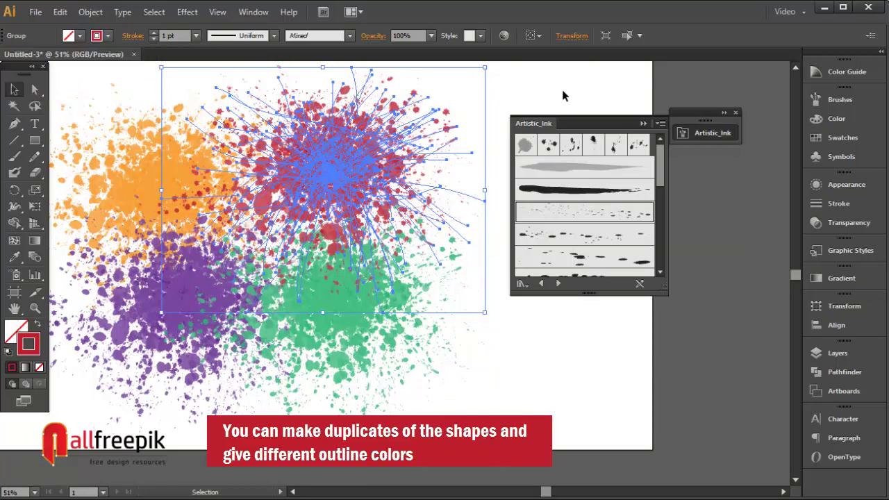
left_click(563, 96)
Copy the red splatter and paste another copy in front of it.
left_click(362, 152)
left_click(61, 16)
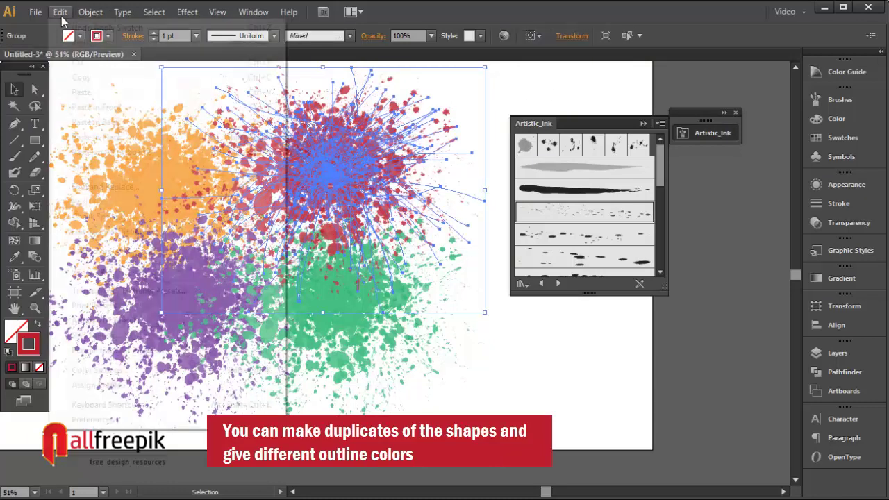
left_click(79, 77)
left_click(60, 12)
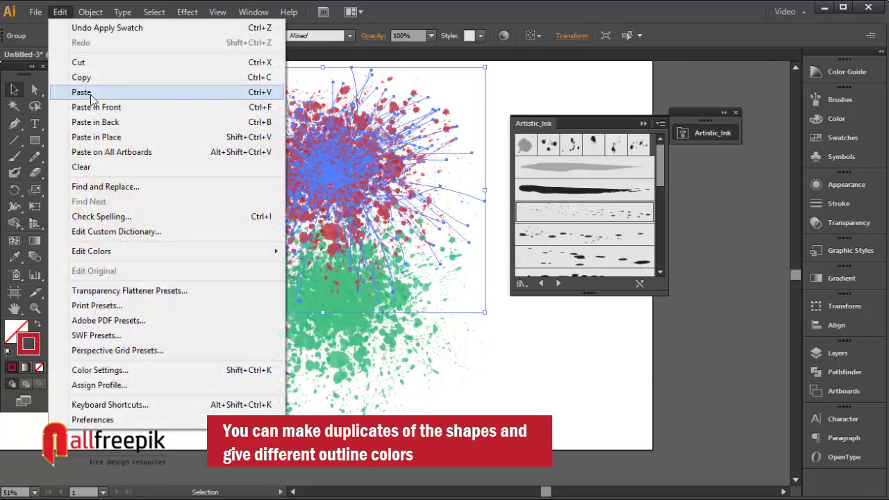
left_click(92, 107)
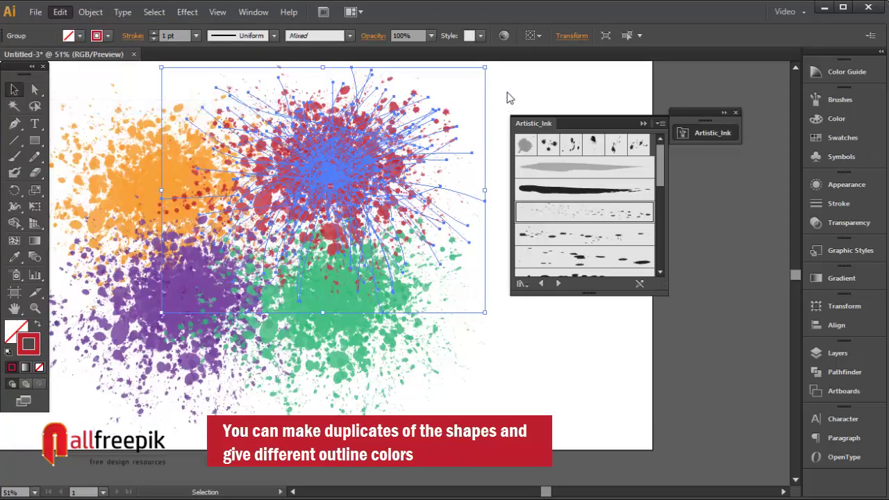
left_click(506, 92)
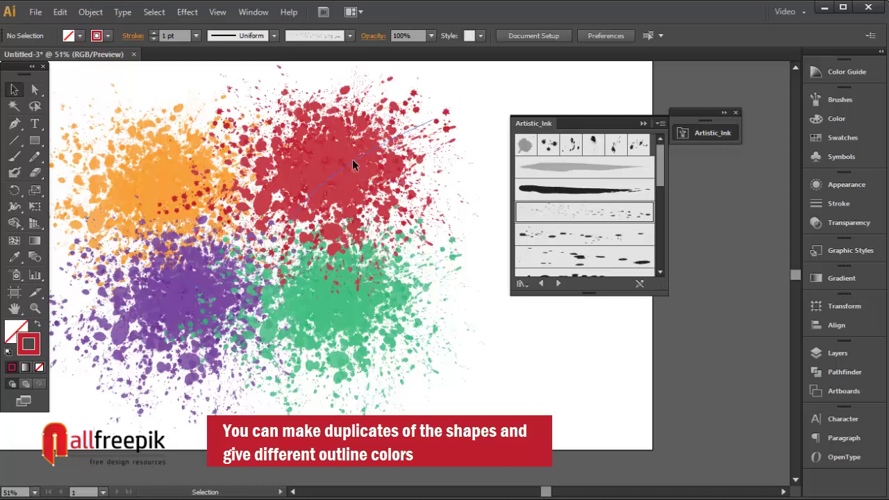
Move the pasted copy down-left and make its strokes blue.
left_click_drag(355, 164, 262, 215)
left_click(106, 39)
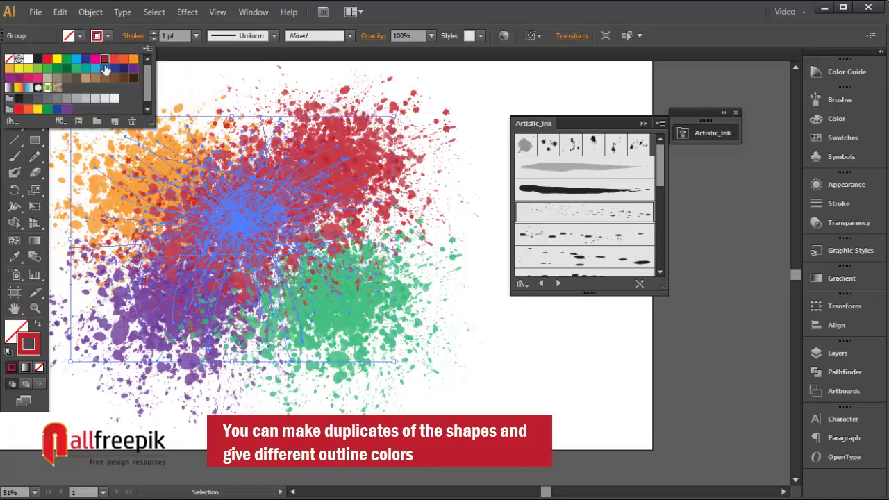
left_click(95, 69)
left_click(492, 116)
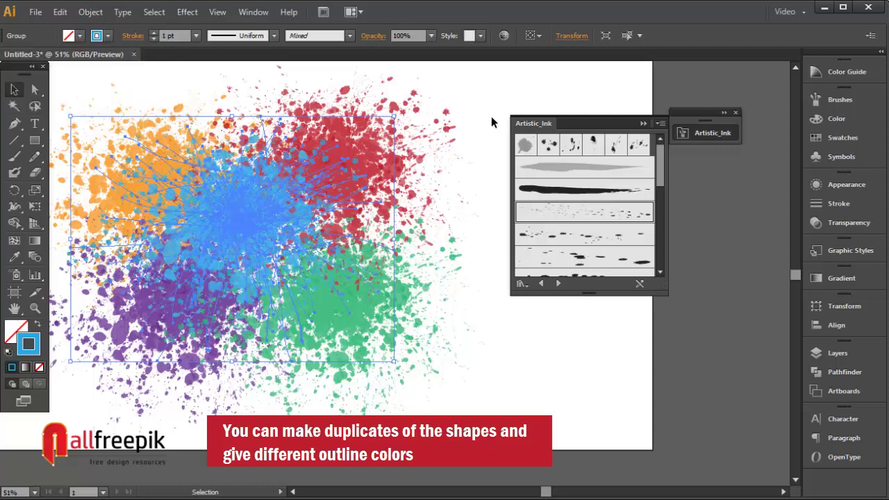
Centre the blue splatter, shrink it slightly, and scale down the red splatter.
left_click(488, 113)
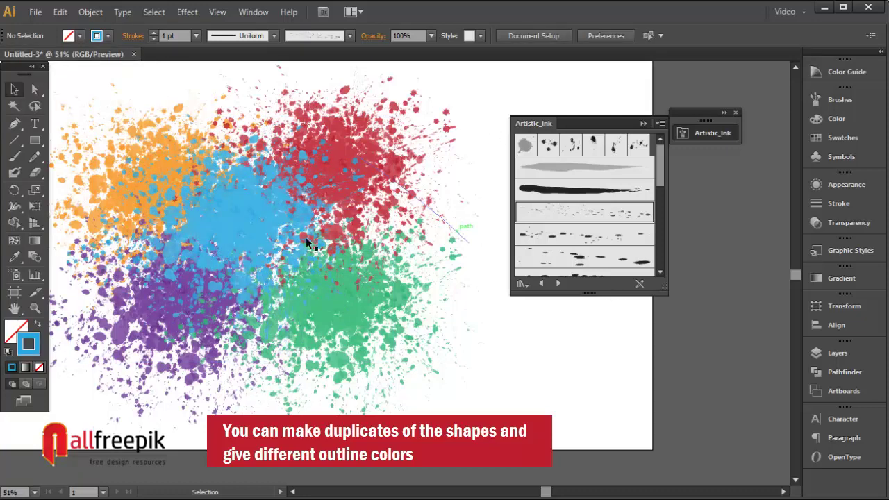
left_click_drag(266, 215, 285, 224)
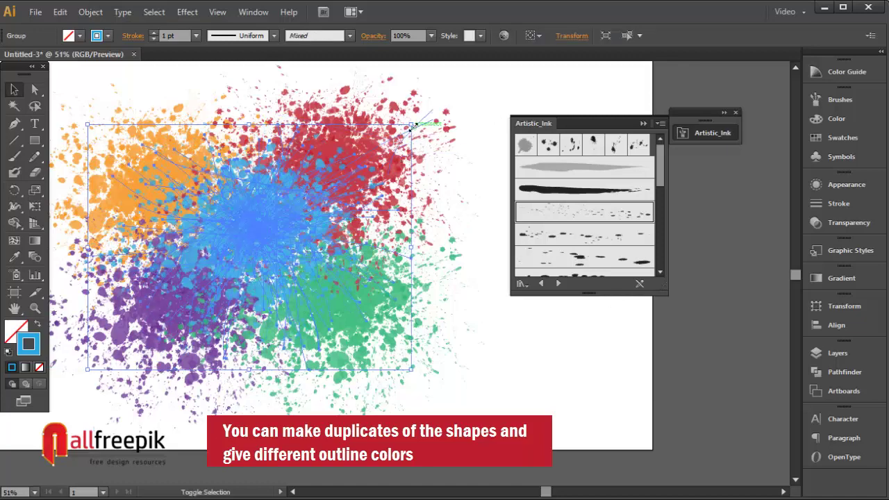
mouse_move(414, 126)
left_mouse_down()
mouse_move(394, 132)
mouse_move(406, 132)
left_mouse_up()
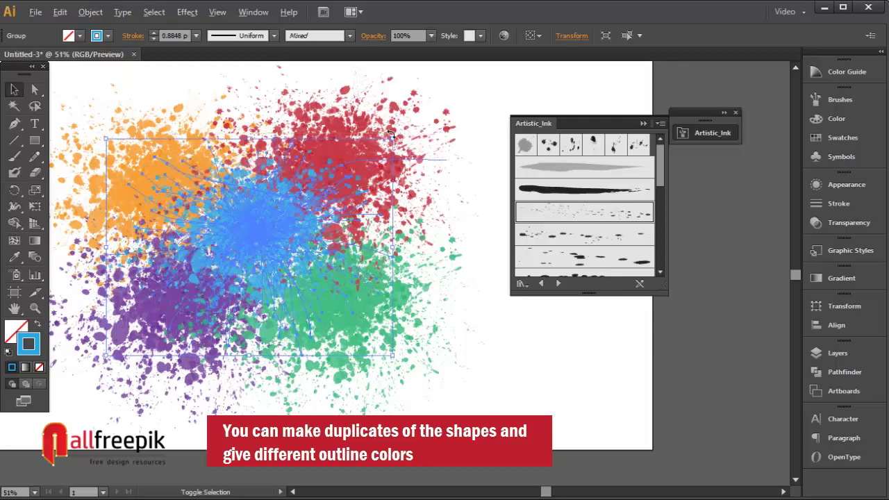
mouse_move(487, 66)
left_mouse_down()
mouse_move(468, 100)
mouse_move(540, 337)
left_mouse_up()
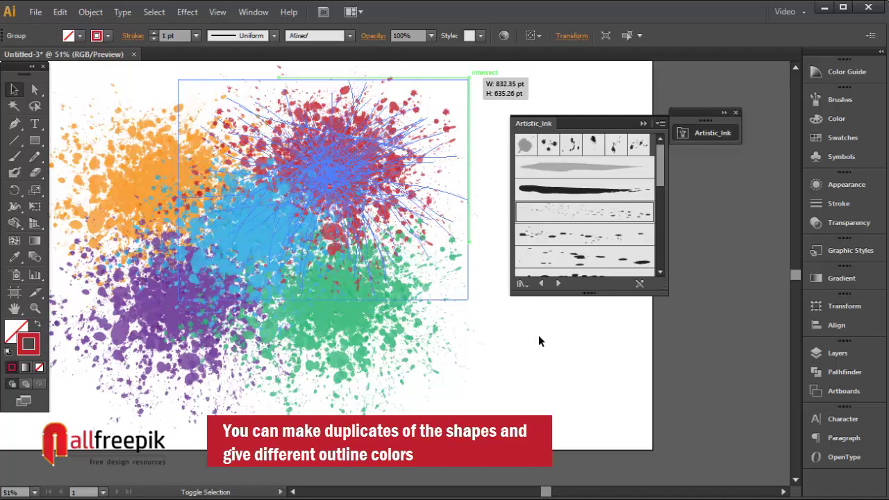
Select all the splatters and shift the whole composition down and to the right.
left_click(539, 341)
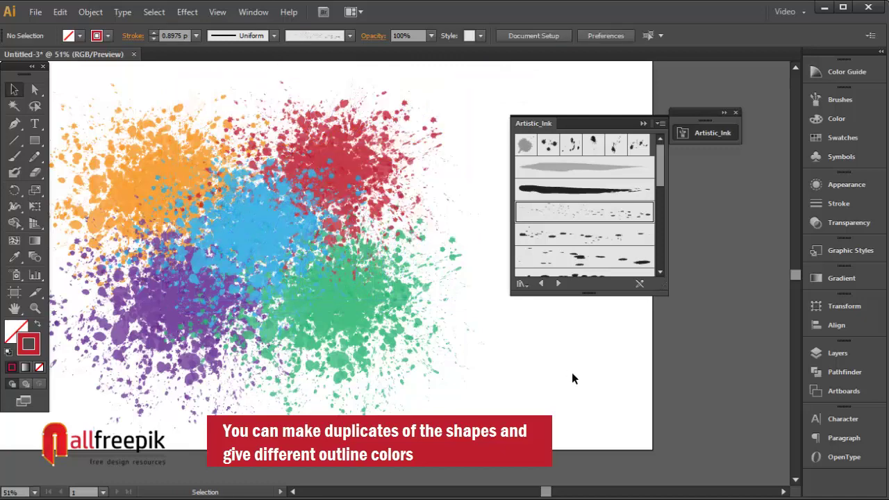
left_click(375, 177)
left_click(486, 173)
left_click_drag(479, 122, 157, 335)
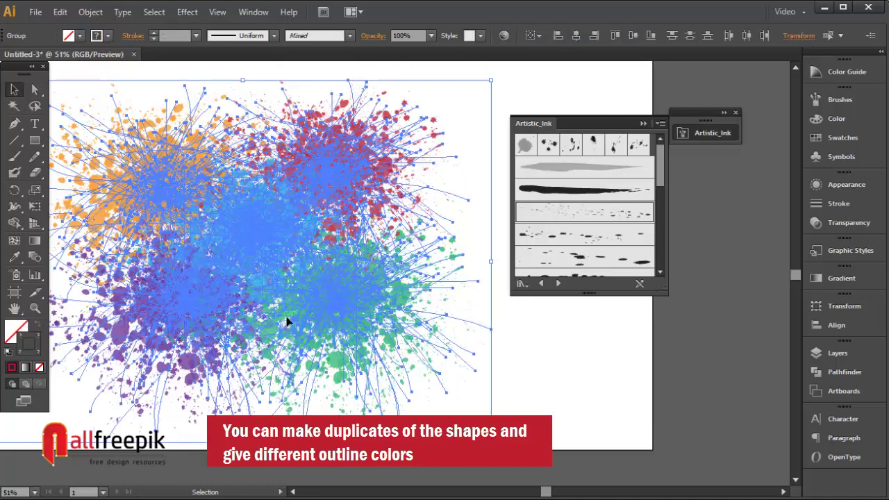
left_click_drag(287, 321, 308, 344)
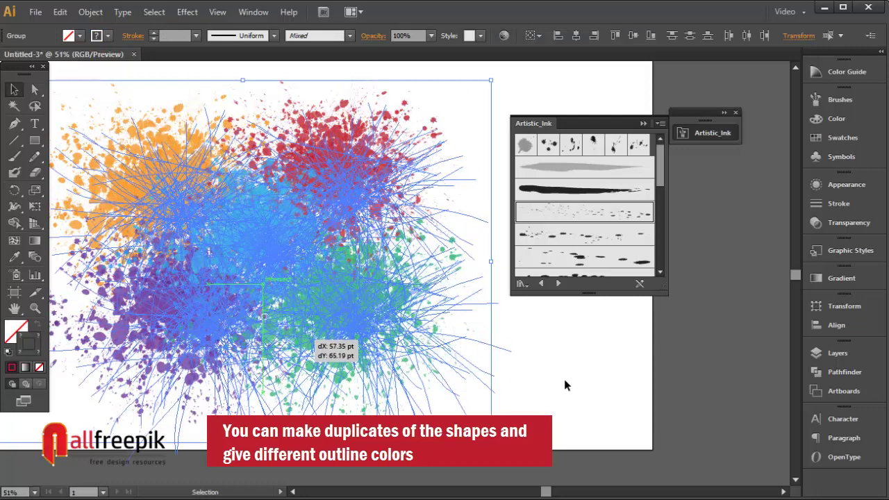
key("x")
left_click(565, 380)
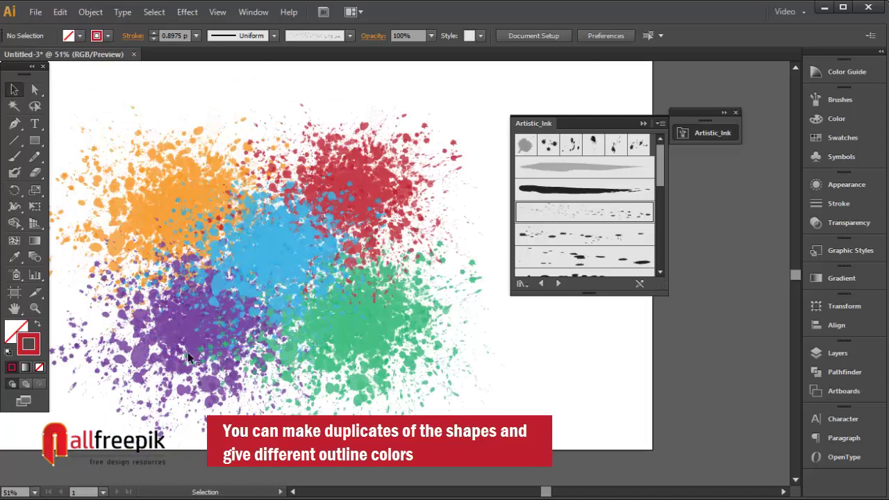
Copy the green splatter, paste it in front, and drag the copy to the top centre.
left_click(188, 354)
left_click(60, 12)
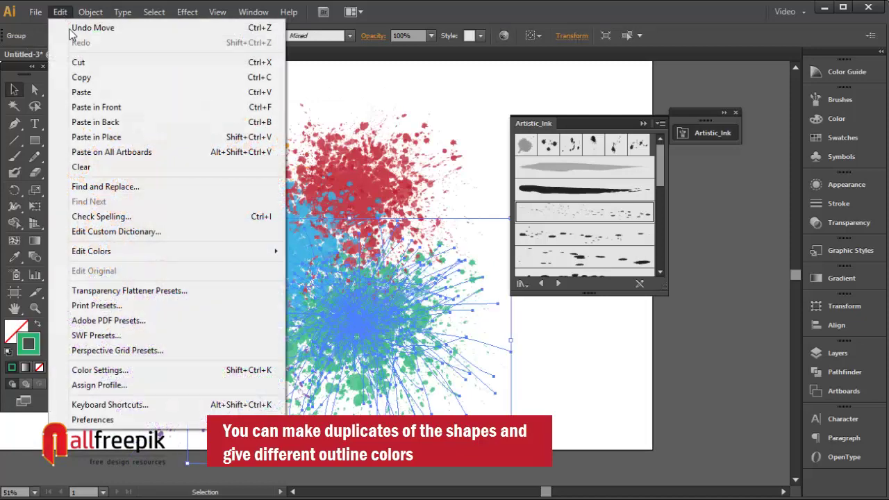
left_click(91, 78)
left_click(59, 12)
left_click(104, 112)
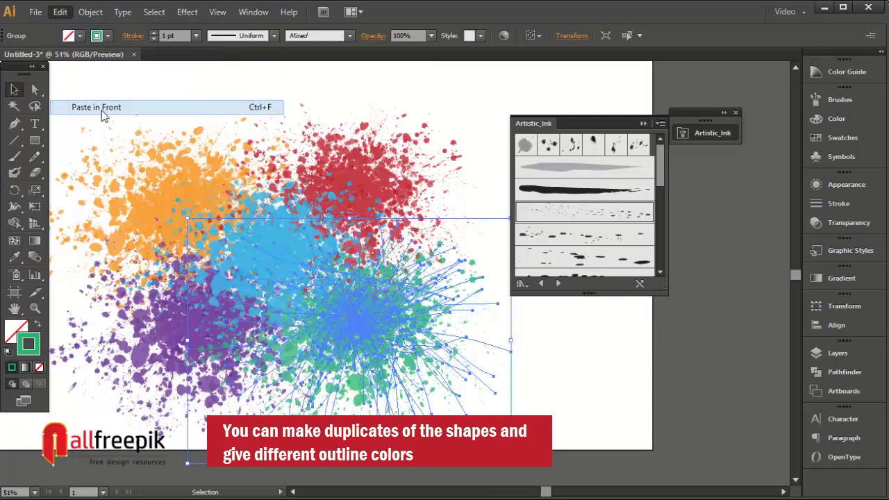
left_click(595, 389)
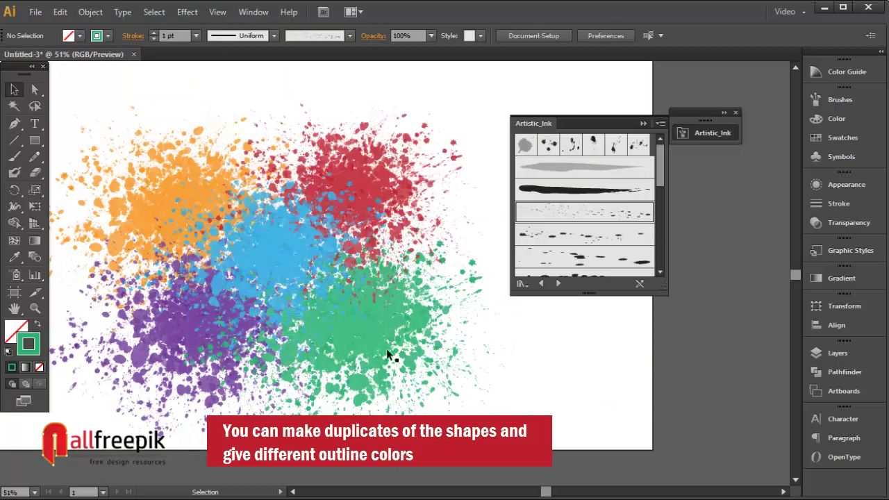
left_click_drag(388, 353, 290, 182)
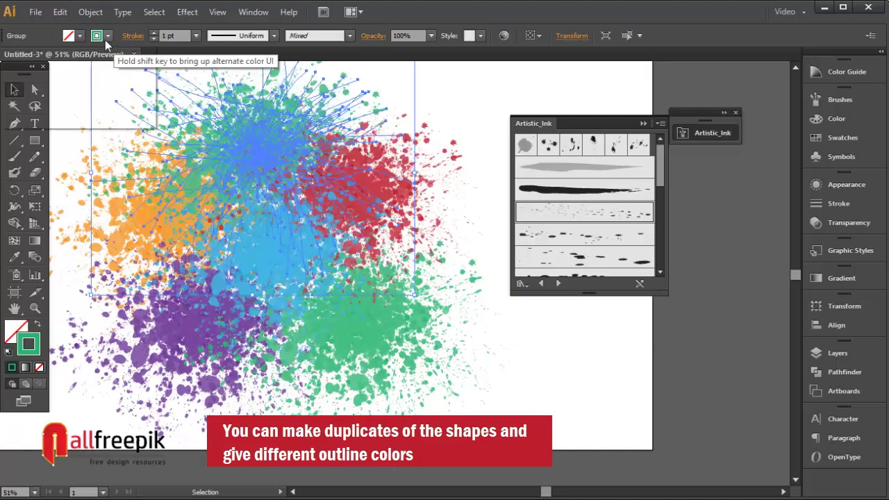
Recolour the top-centre green splatter copy magenta, then select the entire splash composition.
left_click(105, 40)
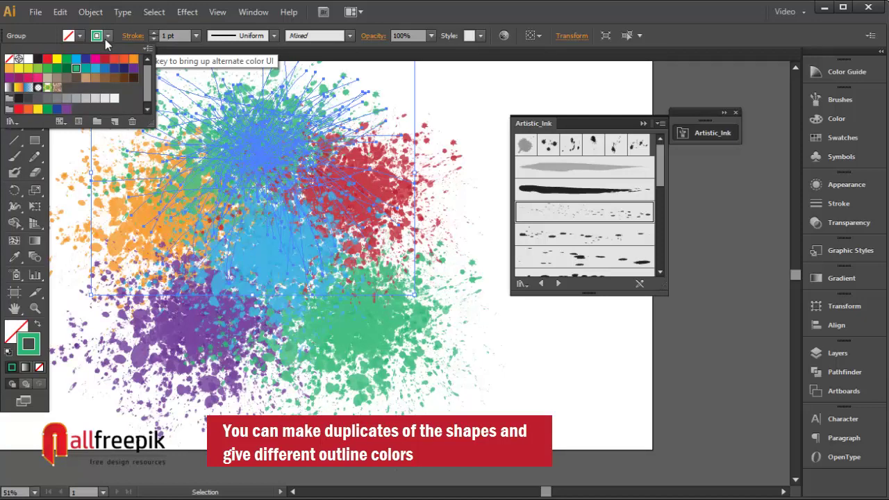
left_click(95, 59)
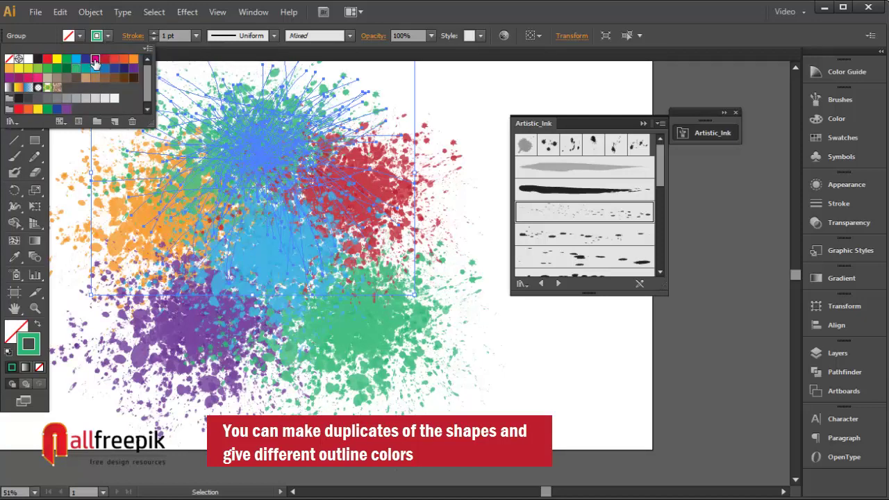
left_click(486, 104)
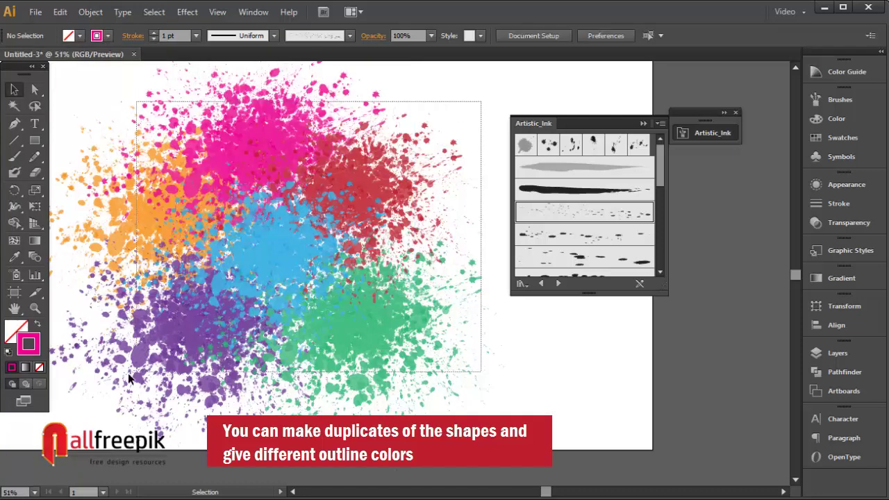
left_click_drag(481, 104, 125, 375)
Collapse the Artistic_Ink library and move the whole splash group right and slightly up.
left_click(643, 123)
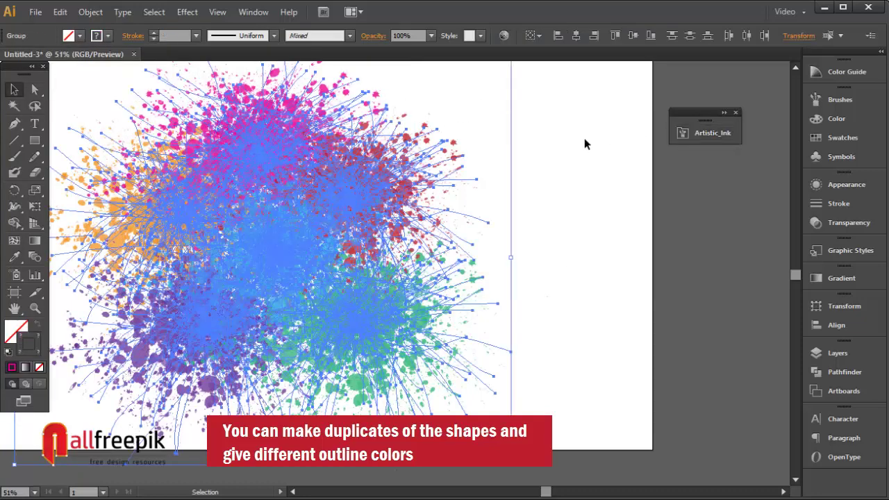
mouse_move(586, 218)
left_mouse_down()
mouse_move(480, 200)
mouse_move(662, 217)
left_mouse_up()
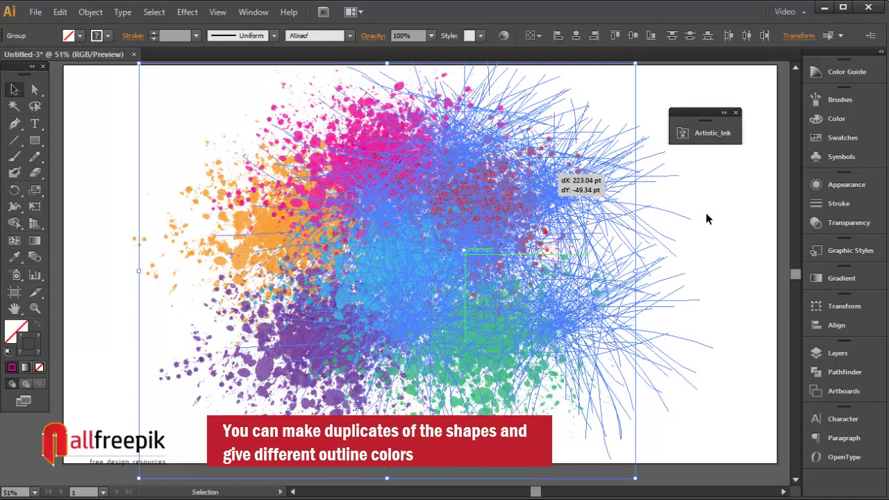
left_click(709, 211)
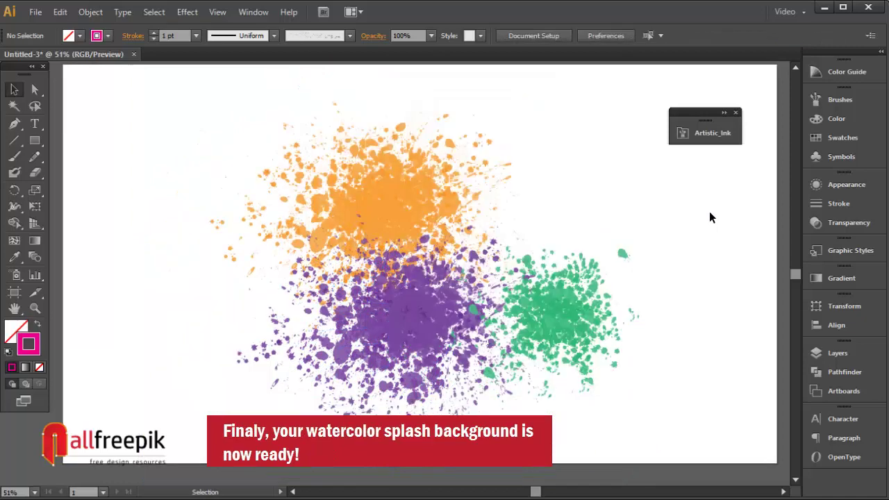